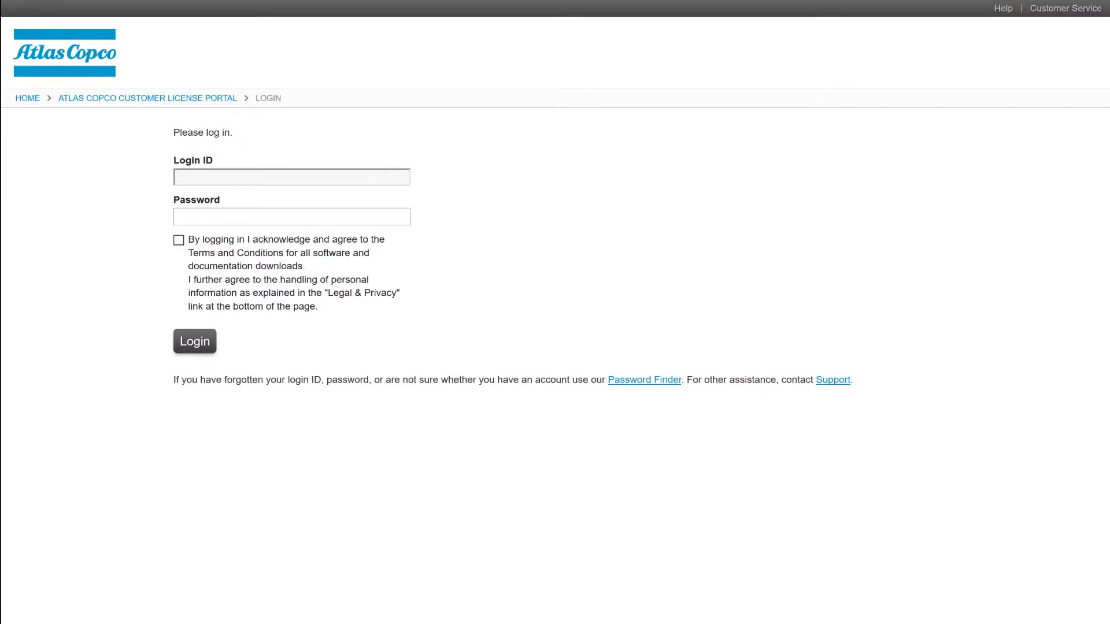
- Launch ToolsTalk 2 by searching 'tools' in Windows Start
key(super)
text(t)
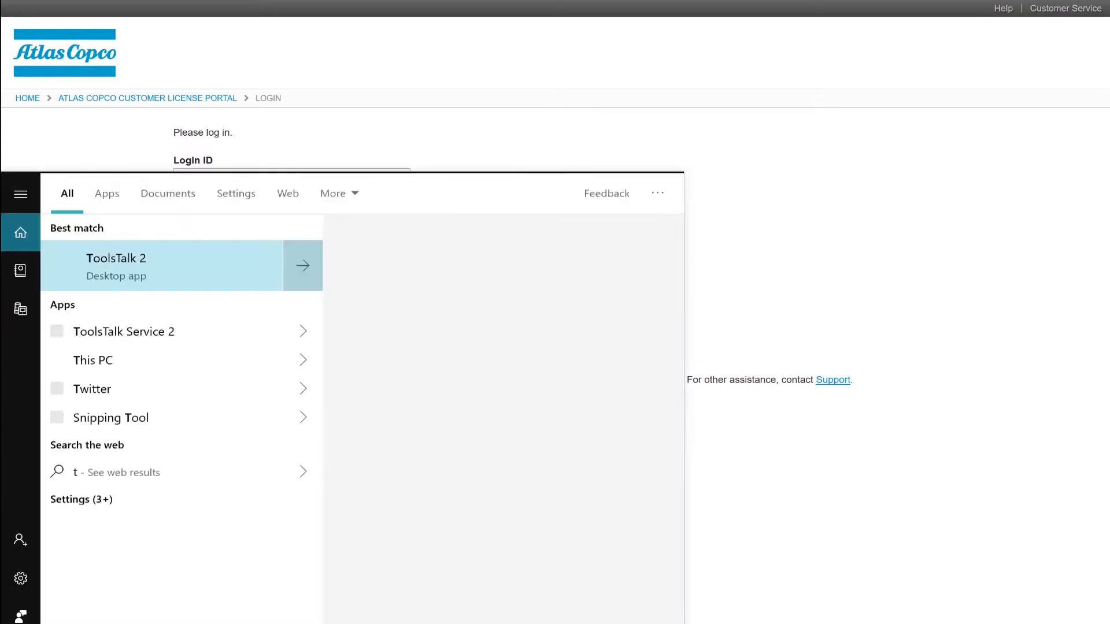
text(ools)
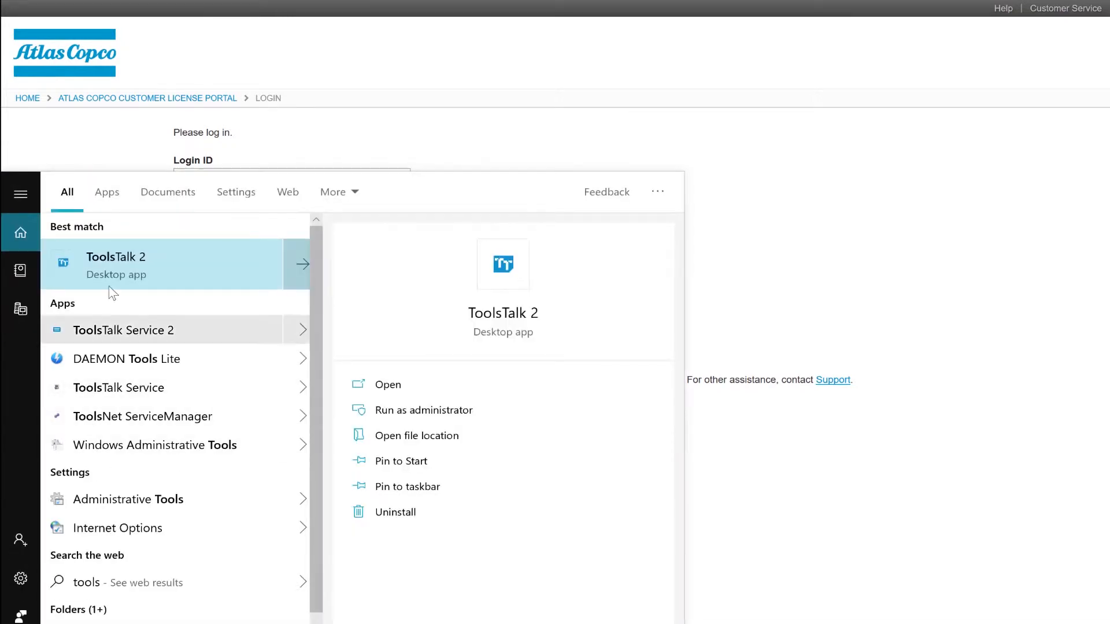
click(106, 259)
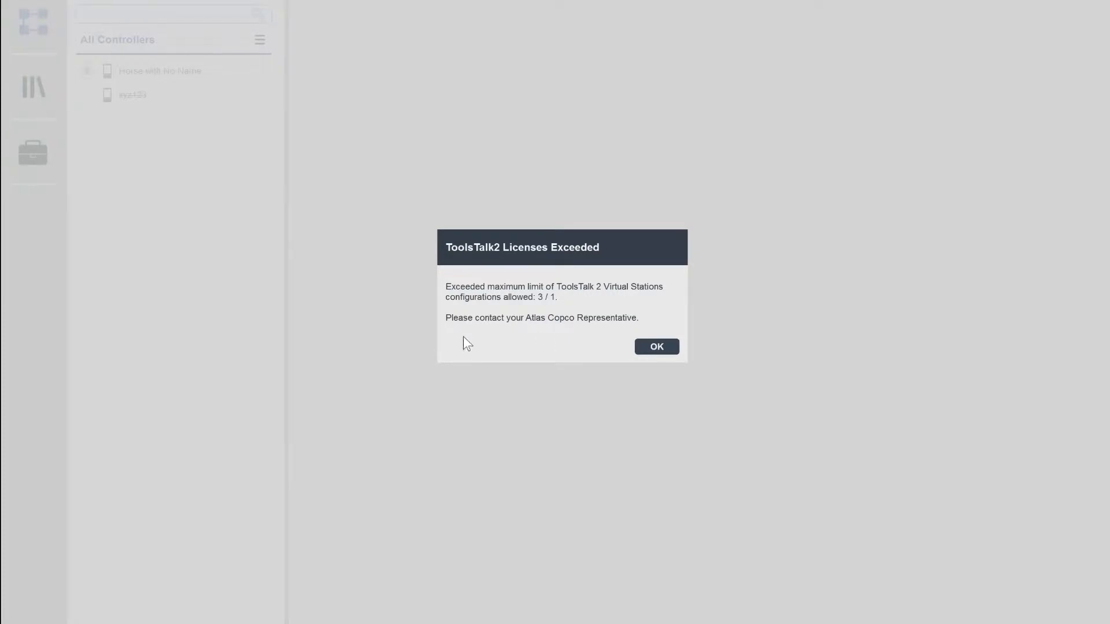
- Dismiss the licence warning, open the Functionality Management System, and check the Host Id list unchanged
click(657, 346)
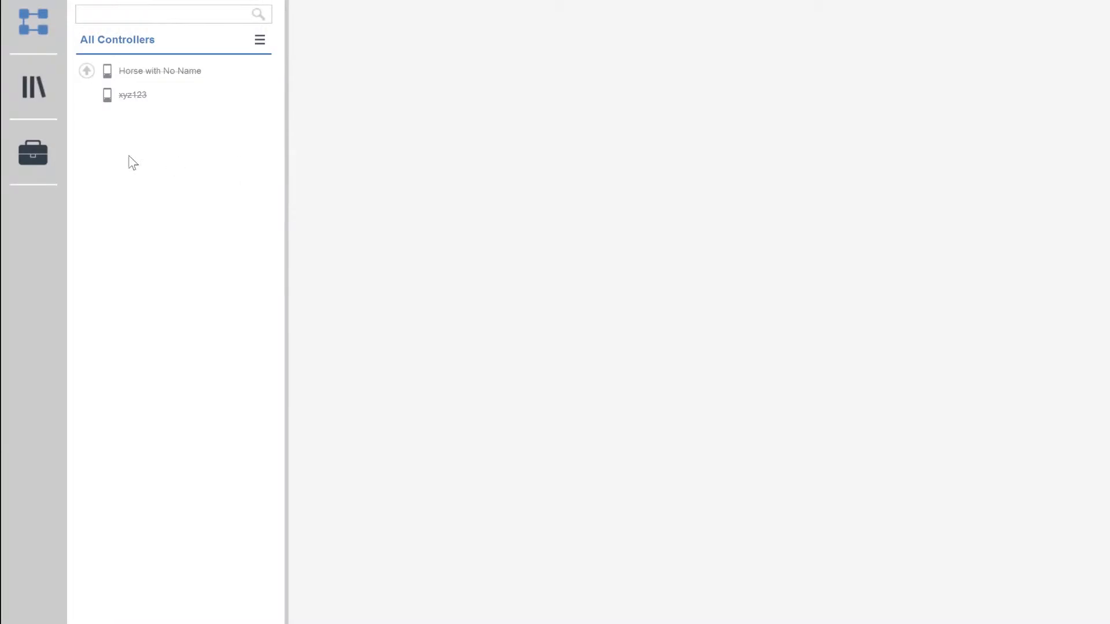
click(36, 158)
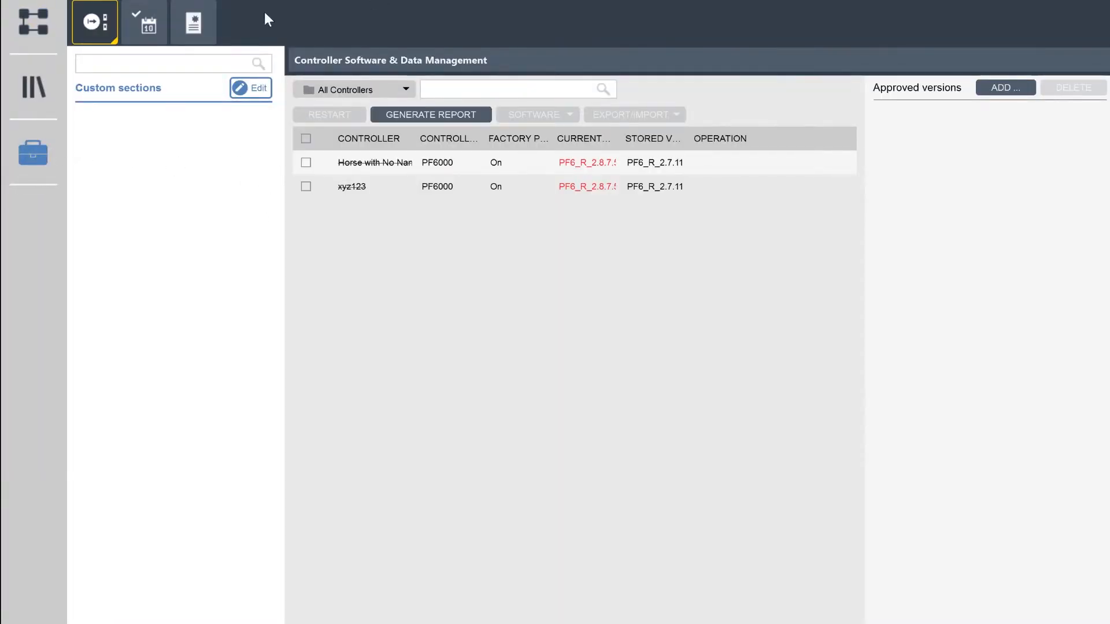
click(192, 18)
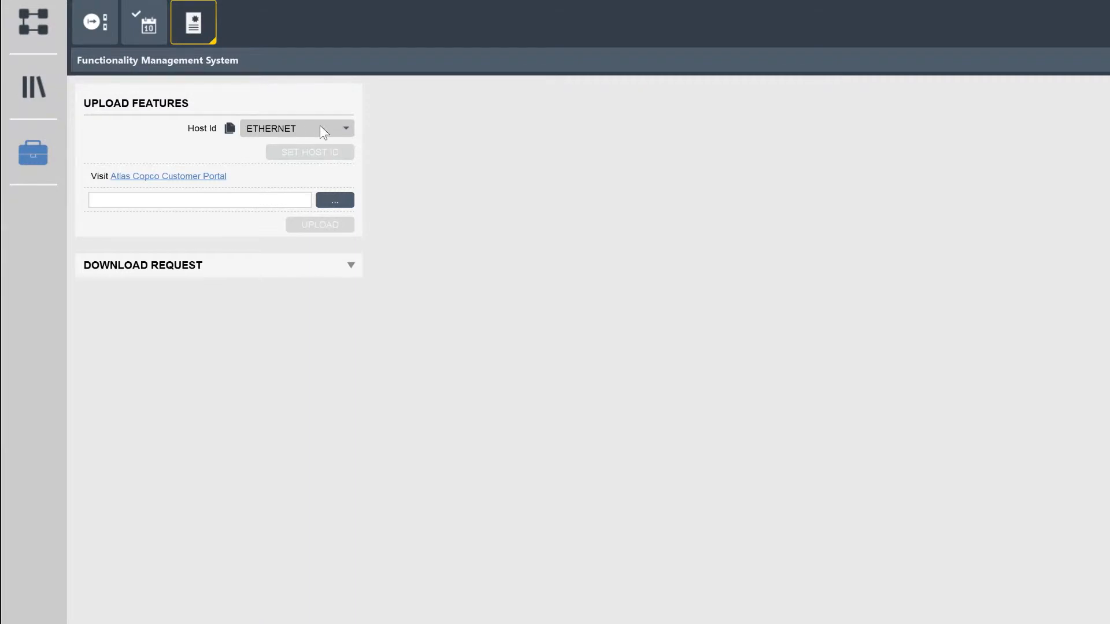
click(344, 124)
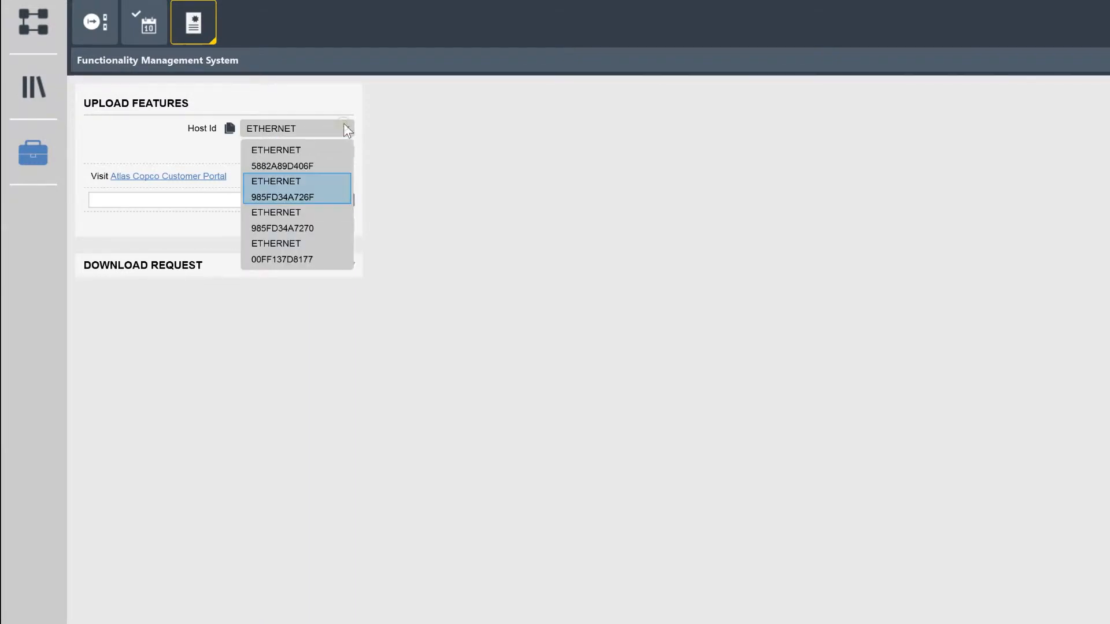
click(492, 201)
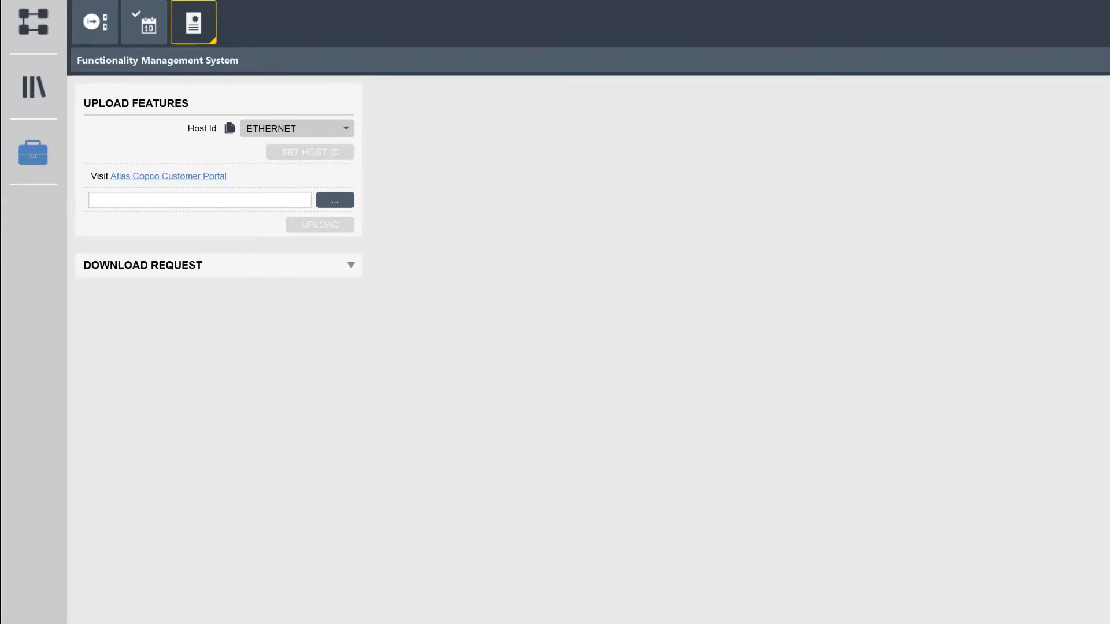
- Open Command Prompt and run 'ipconfig /all'
key(super+s)
text(cmd)
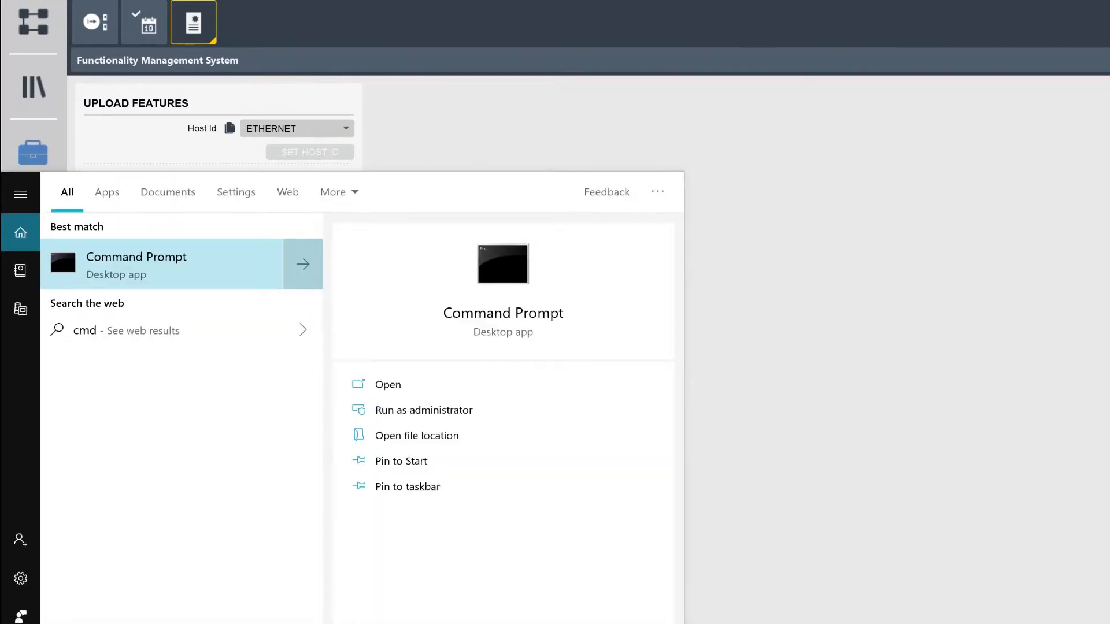
key(Return)
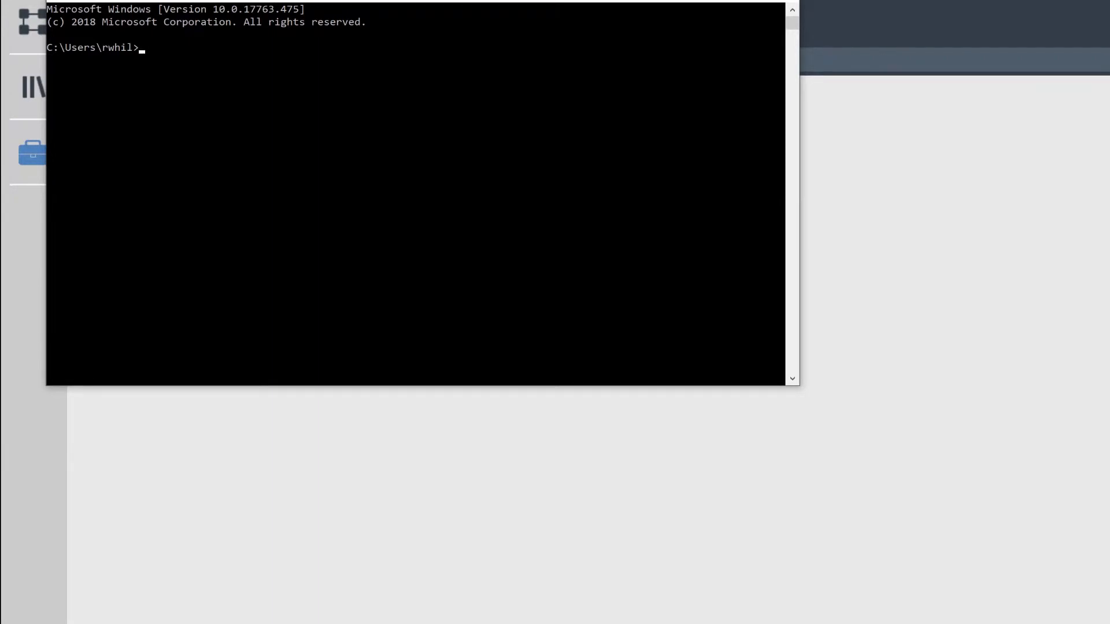
text(ipconfig /all)
key(Return)
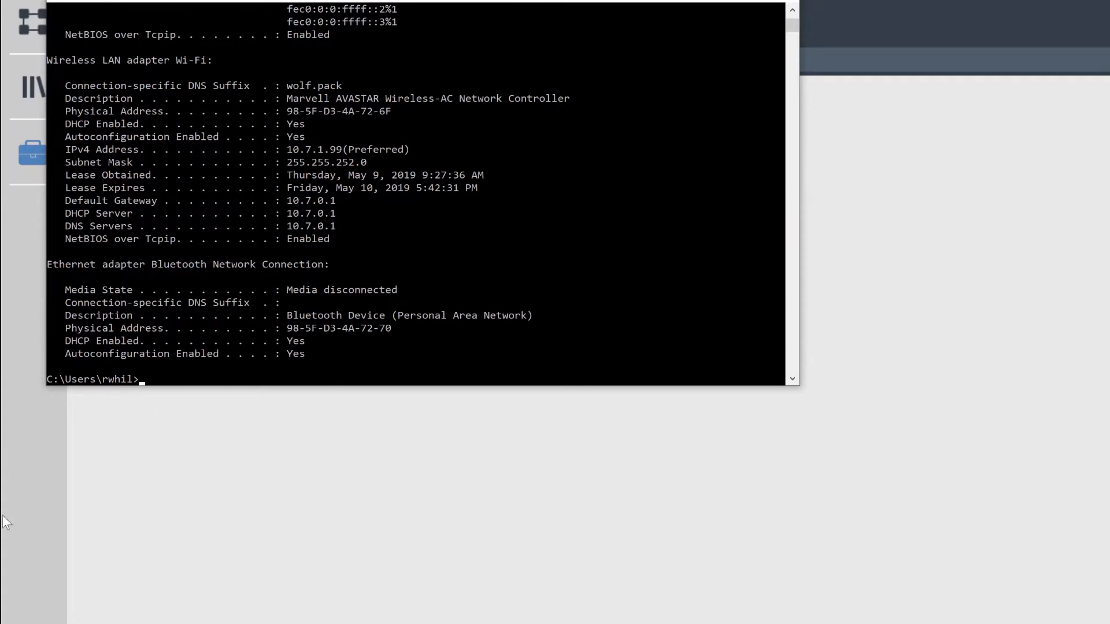
scroll(249, 324, up, 20)
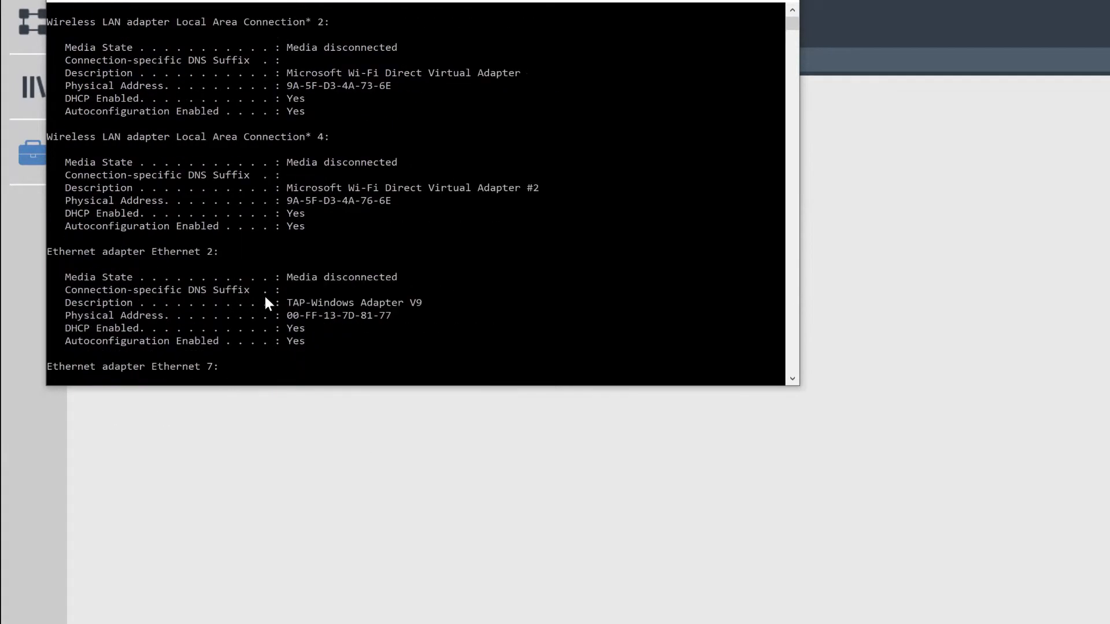
scroll(243, 347, down, 15)
scroll(242, 373, down, 6)
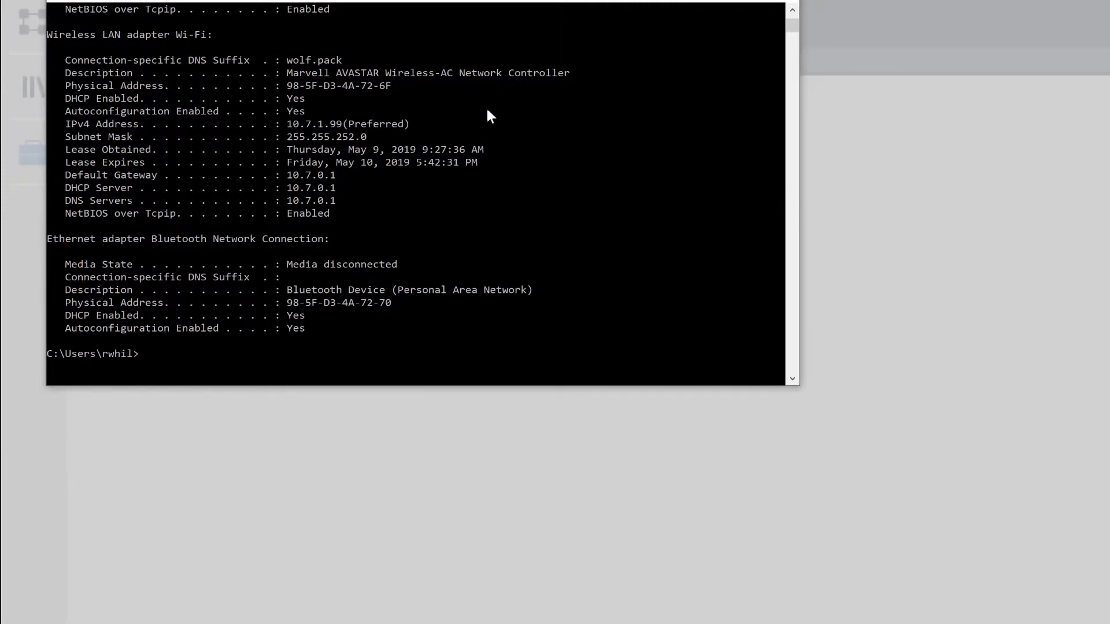
drag(288, 85, 392, 96)
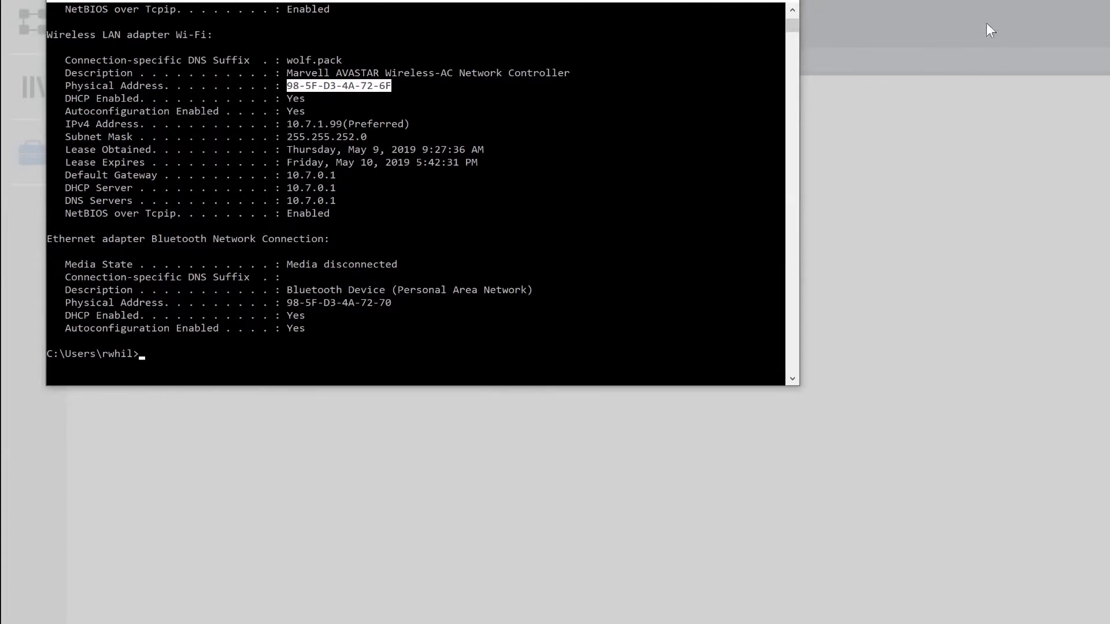
click(962, 25)
- Set Host Id to ETHERNET 985FD34A726F and copy it to the clipboard
click(669, 346)
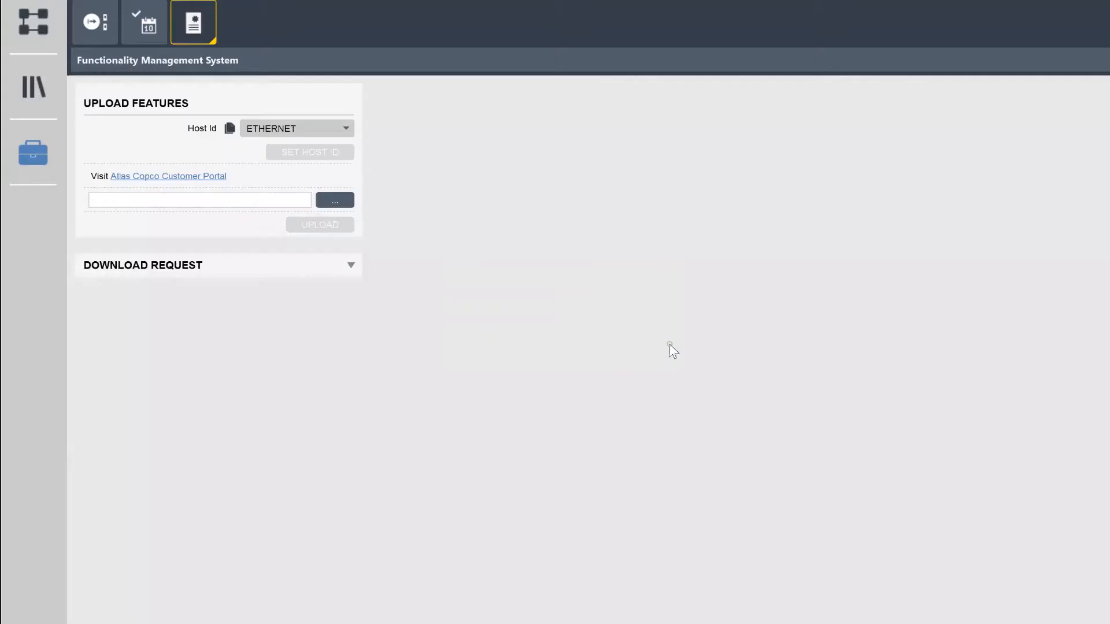
click(348, 126)
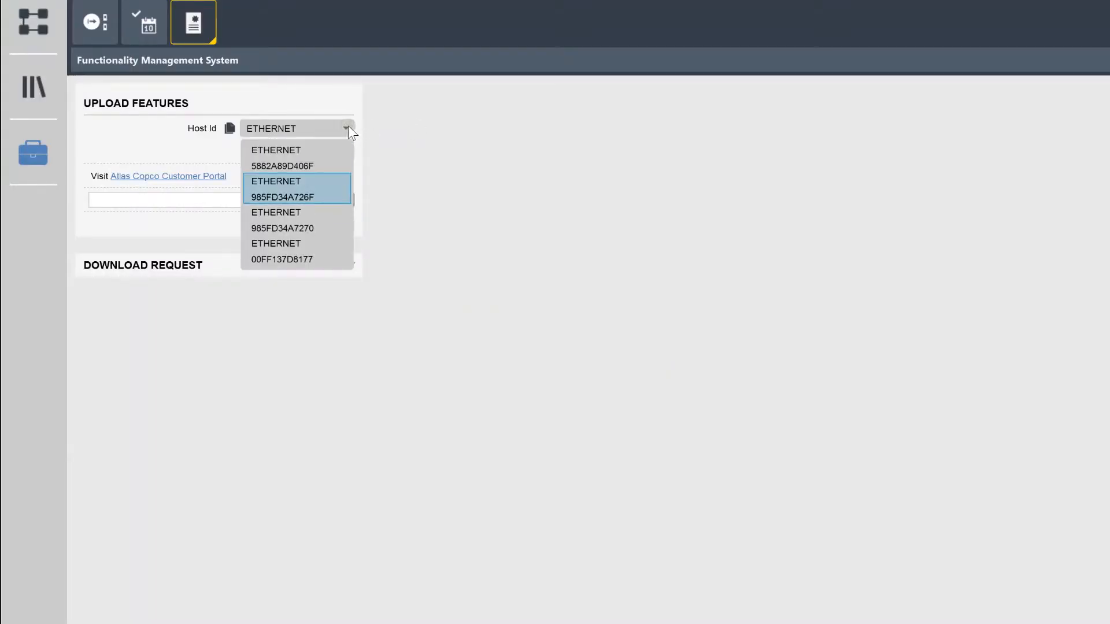
click(307, 193)
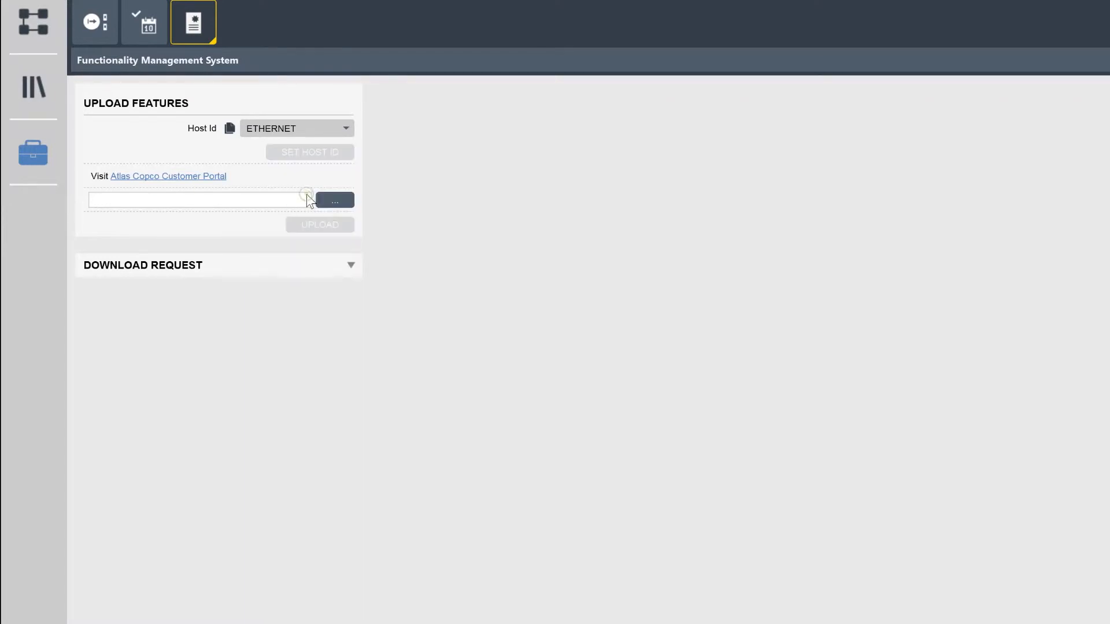
click(229, 130)
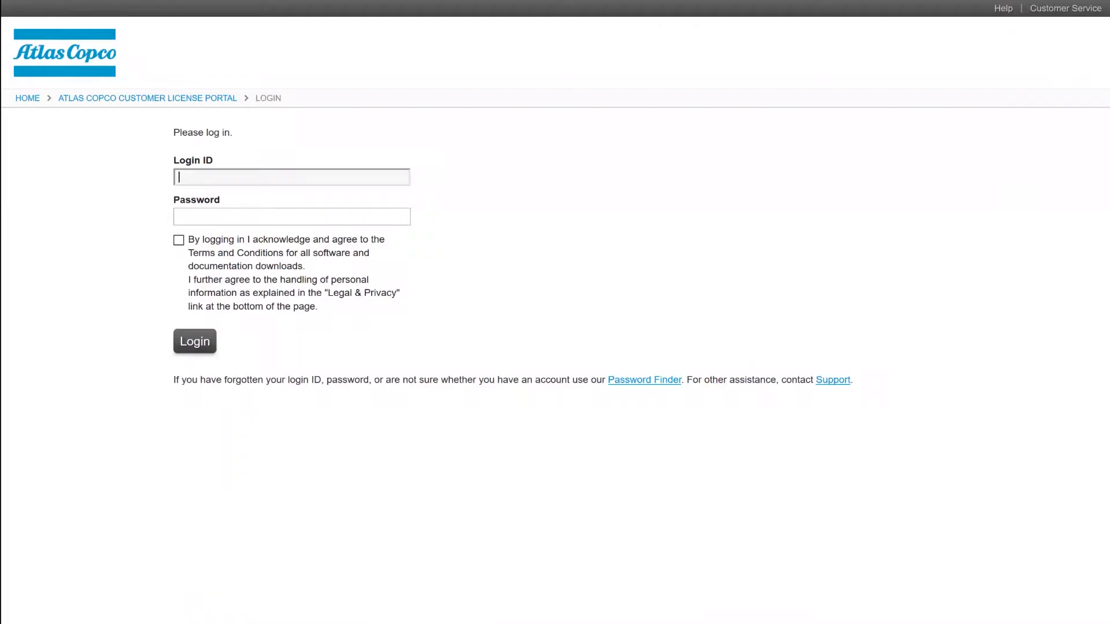
- Log in to the license portal with the account's login ID and password, accepting the terms
text(rodney)
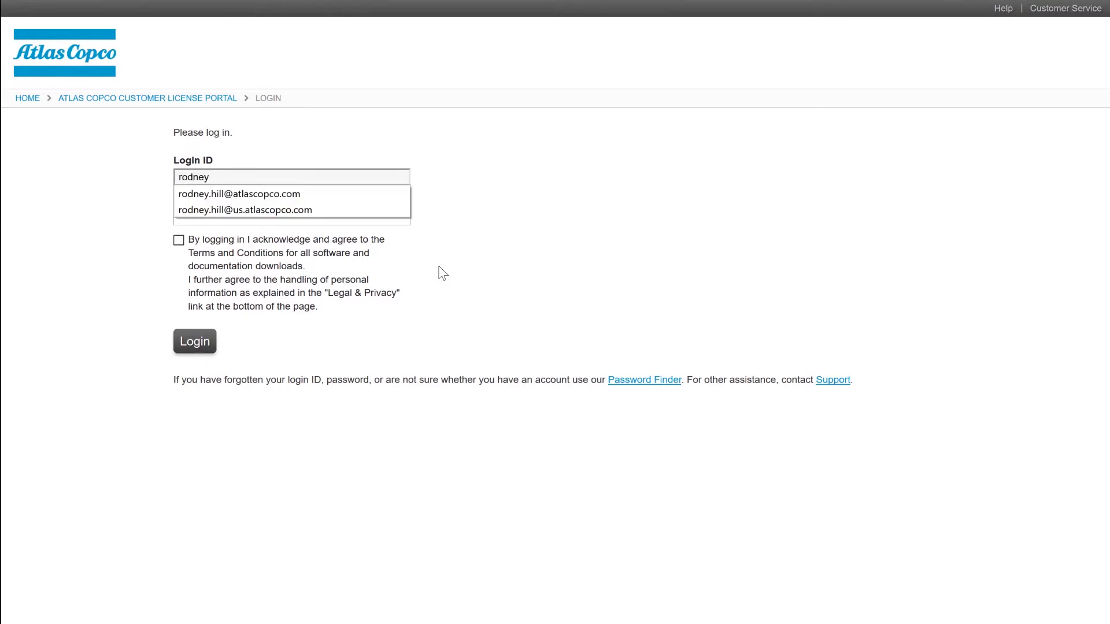
click(218, 192)
click(237, 219)
text(••••••••)
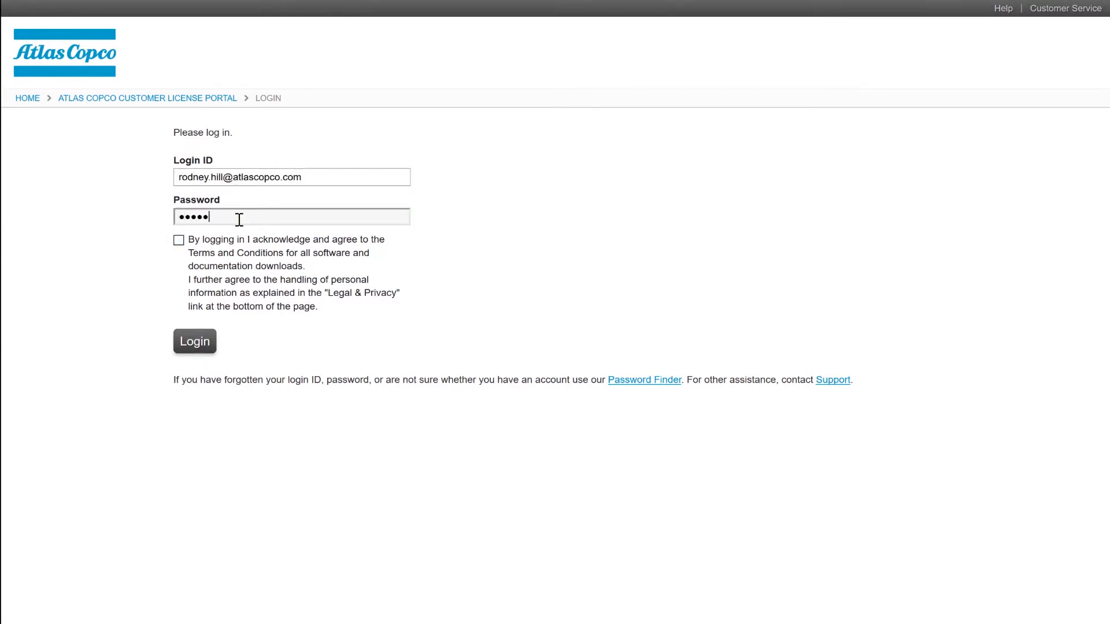
click(179, 240)
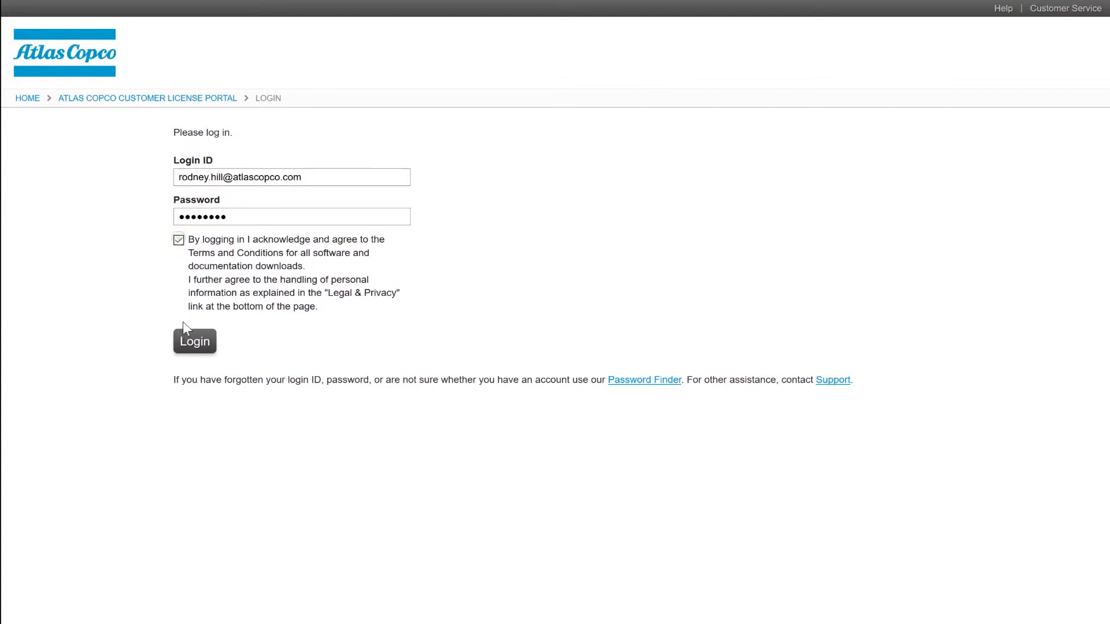
click(191, 341)
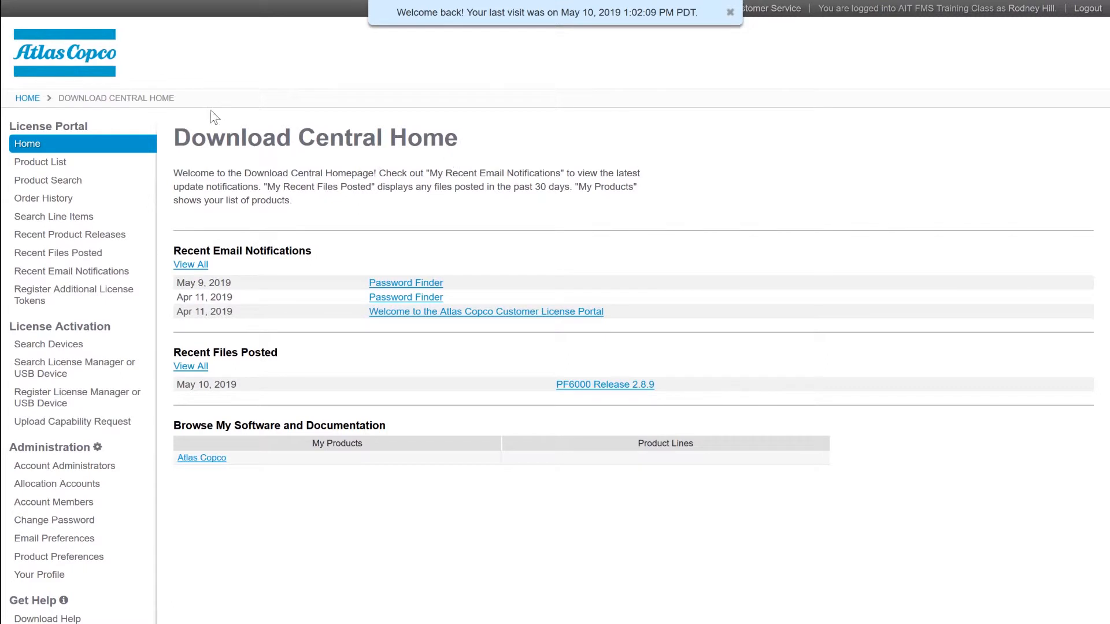
- Expand details for the ToolsTalk 2 Line Manager (10 available) and SoftPLC (3) line items
click(68, 220)
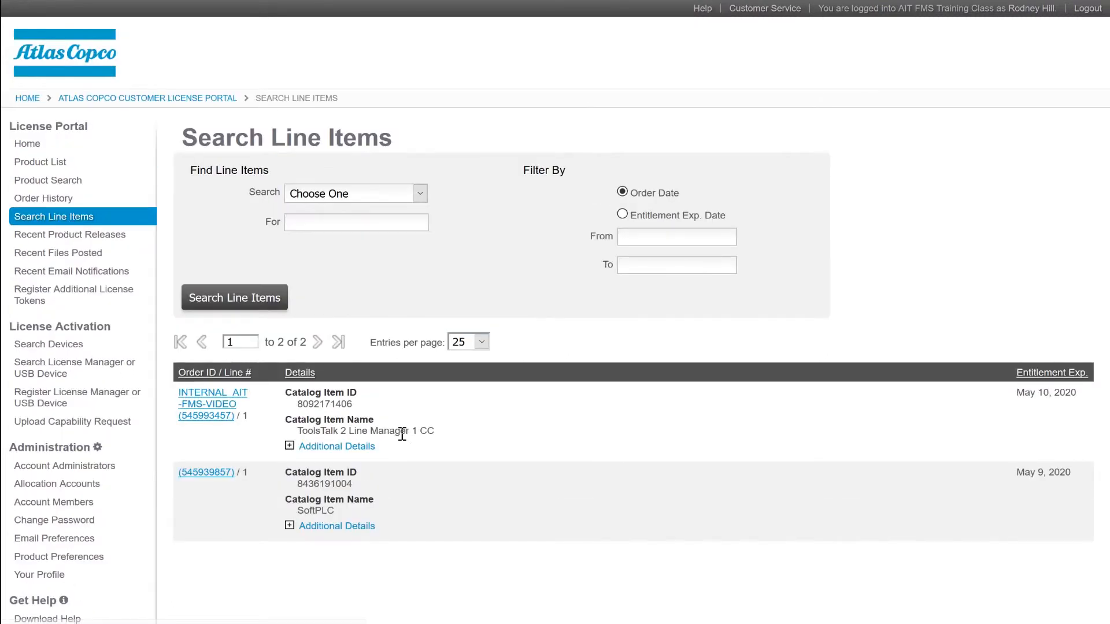
click(291, 446)
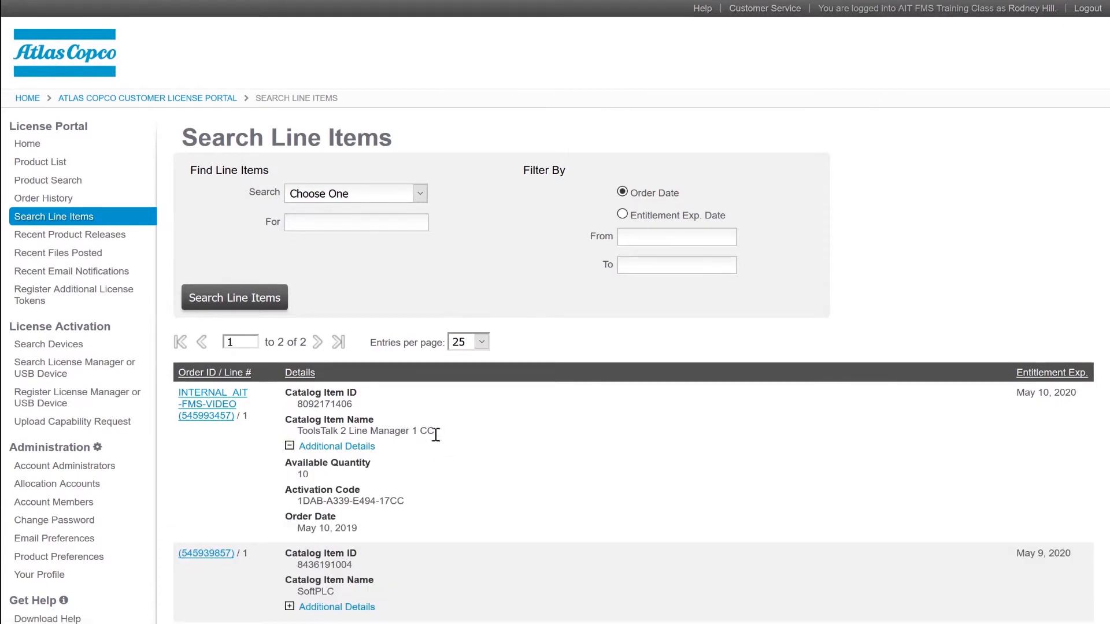
scroll(451, 439, down, 2)
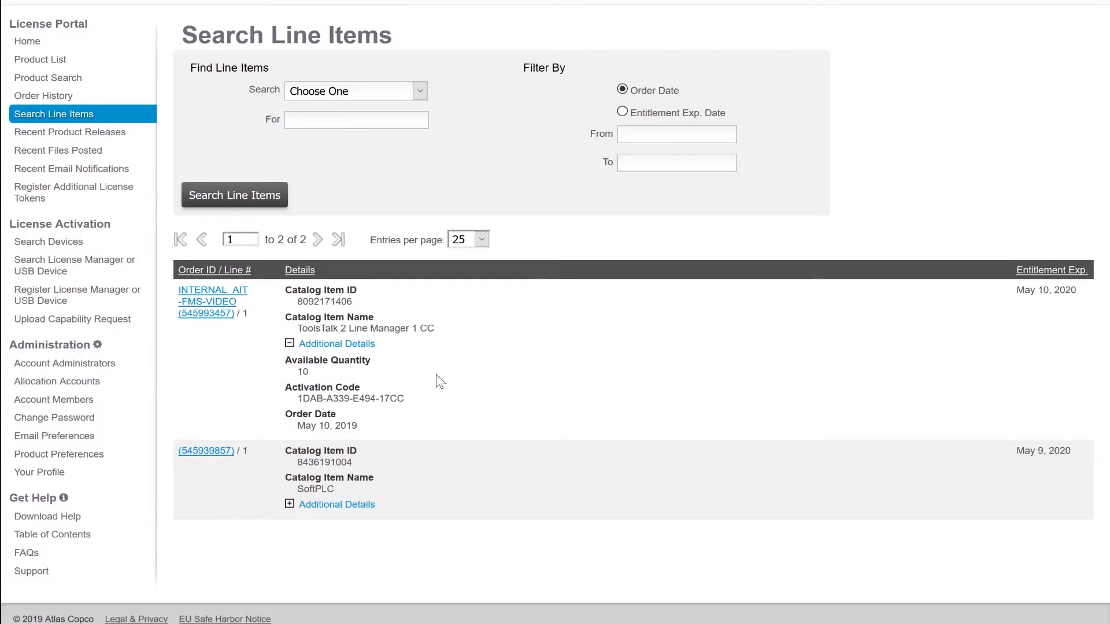
click(289, 504)
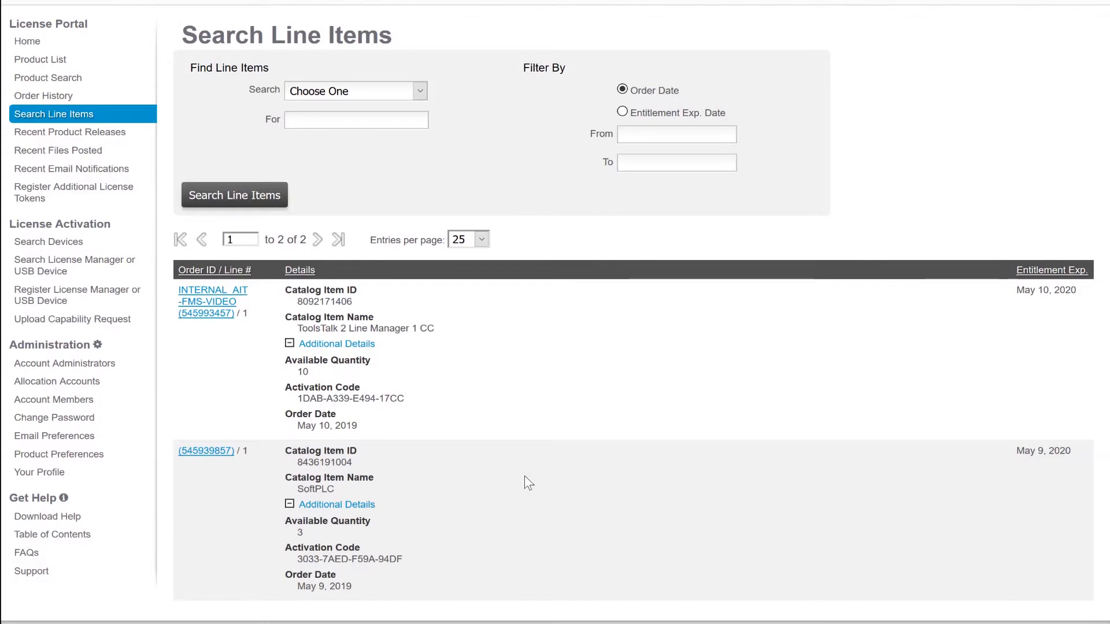
scroll(506, 396, up, 2)
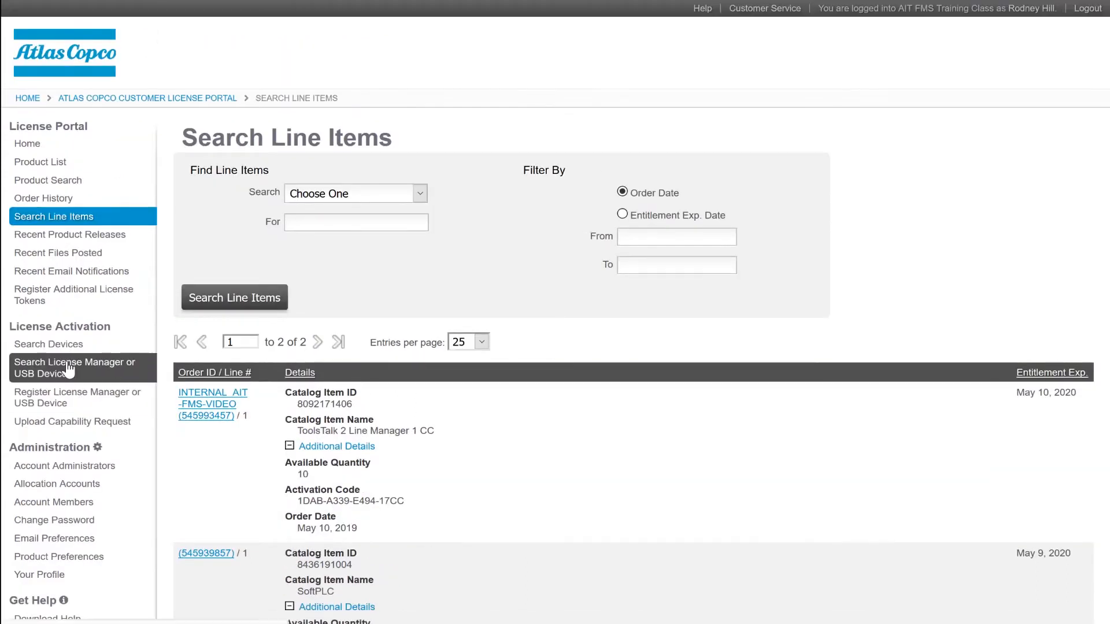
click(63, 401)
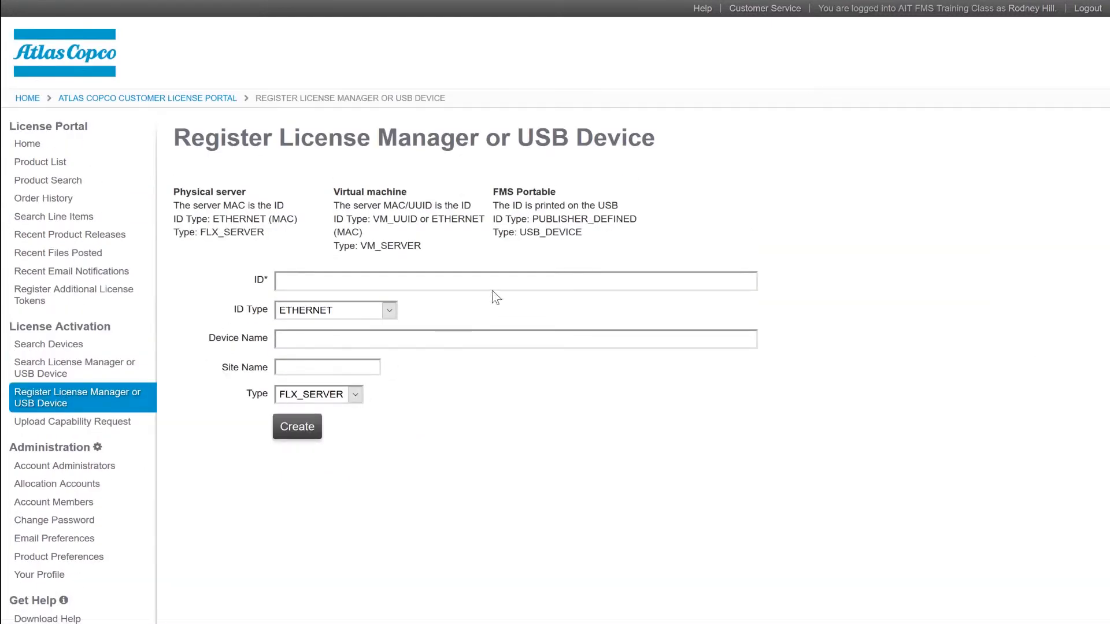
- Register license server ID 985FD34A726F with the laptop's saved device name and site Auburn Hills
click(480, 275)
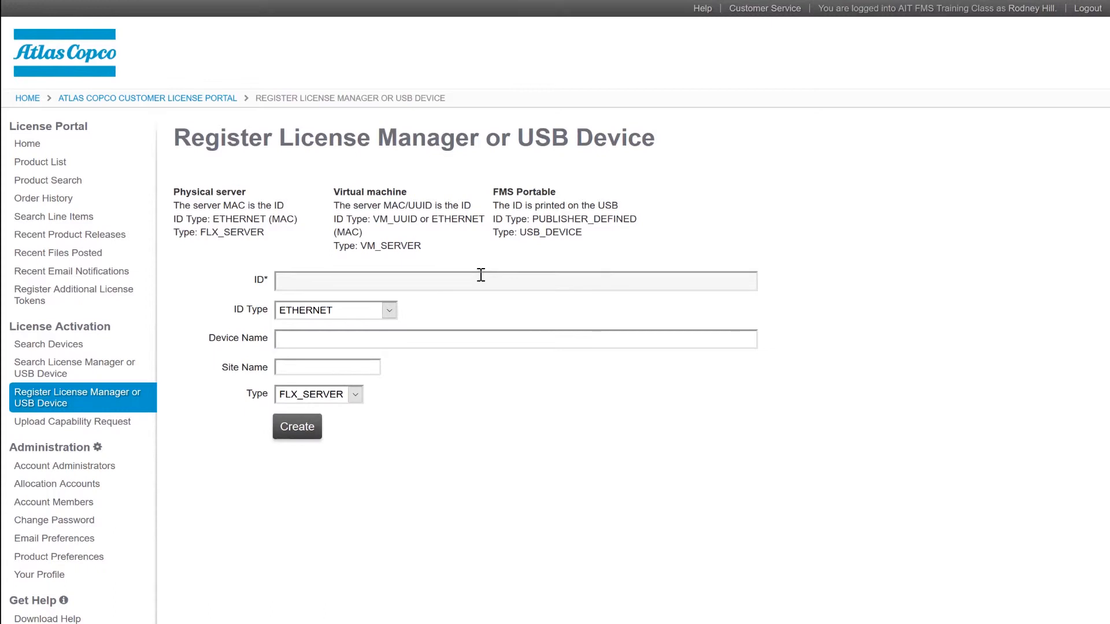
key(ctrl+v)
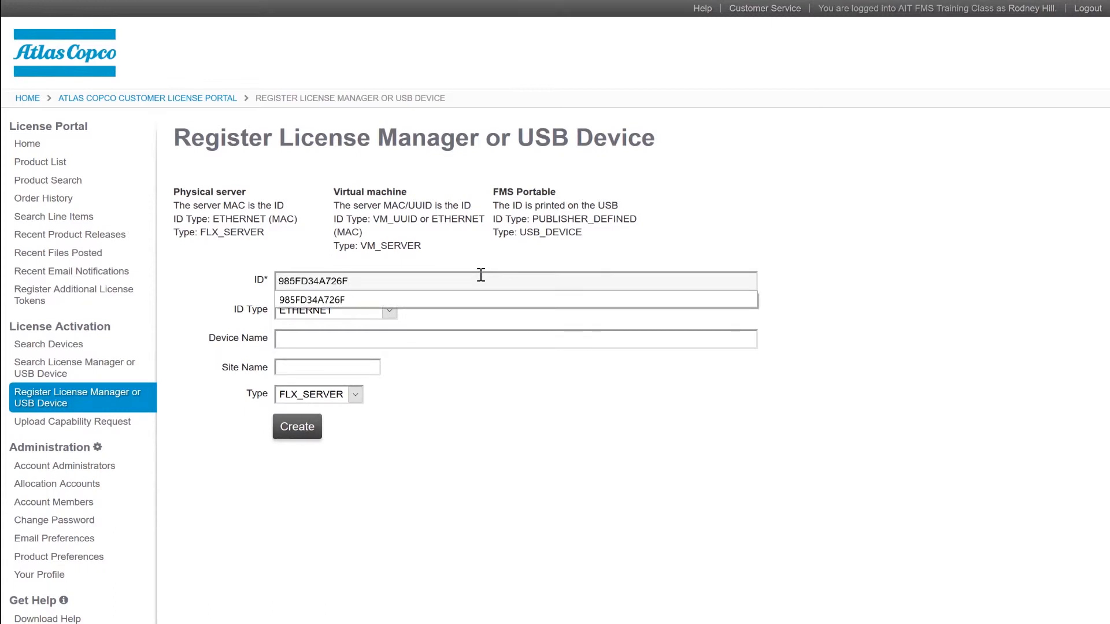
click(453, 304)
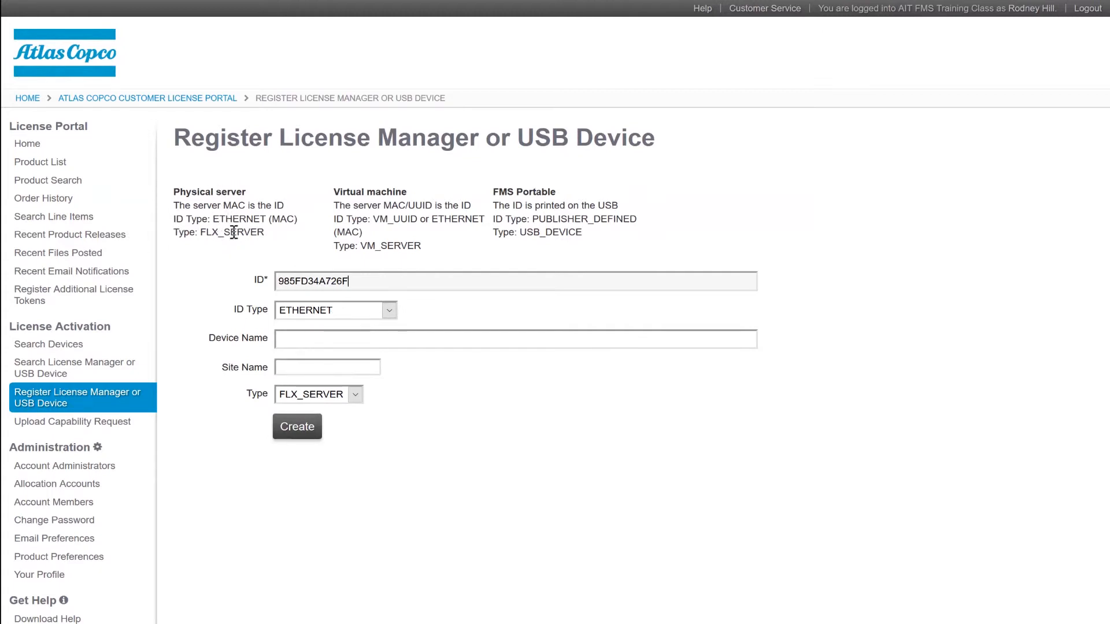
click(323, 344)
text(Rodney)
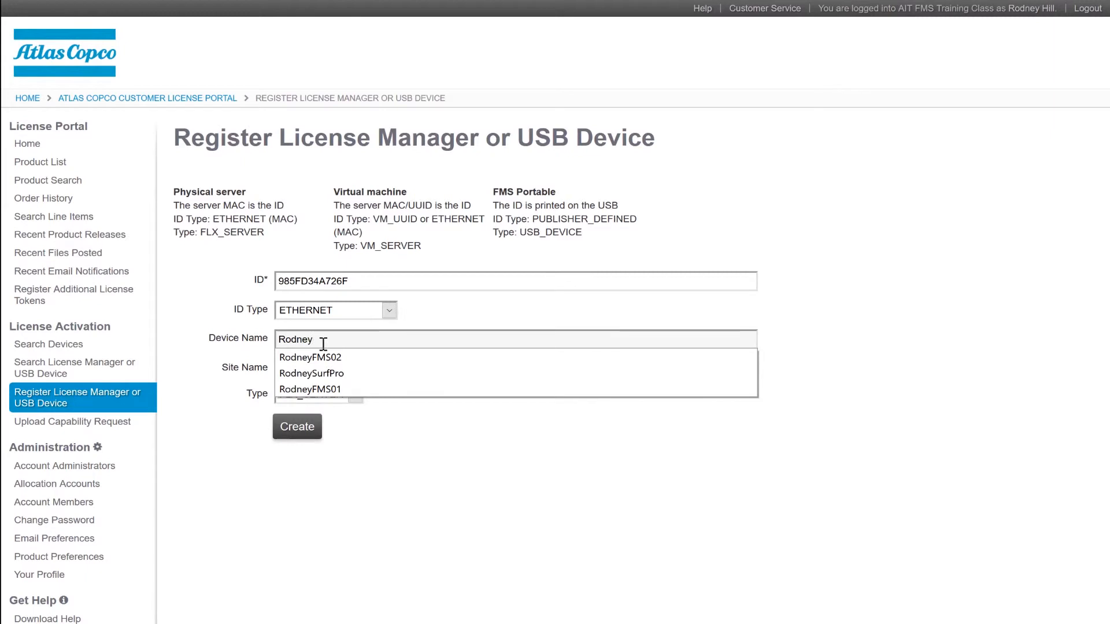
click(307, 374)
click(353, 367)
text(Auburn)
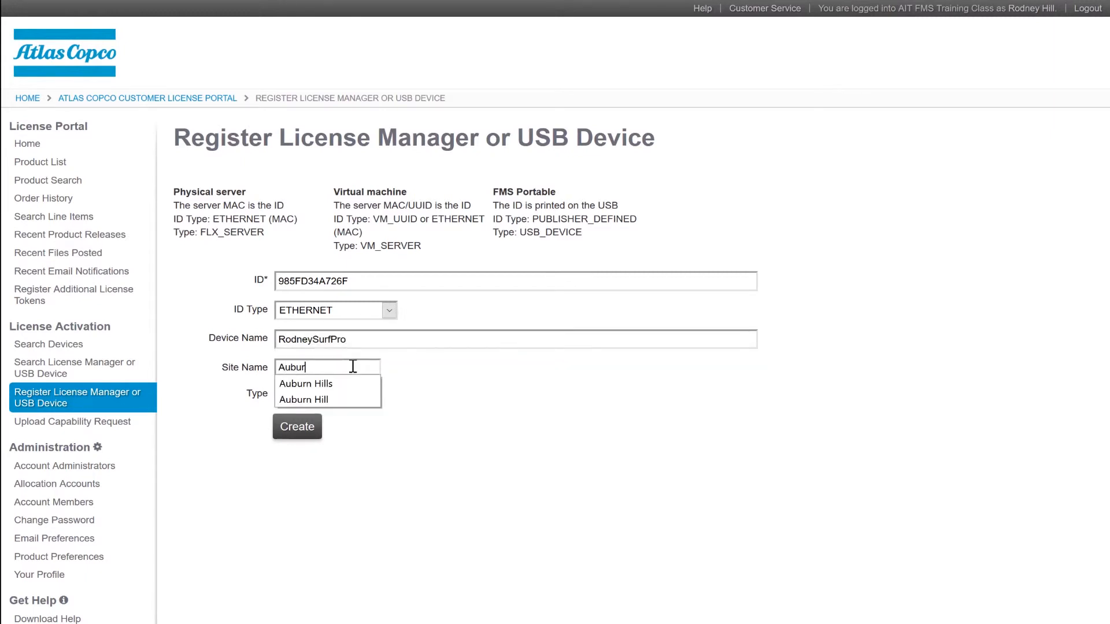
click(370, 383)
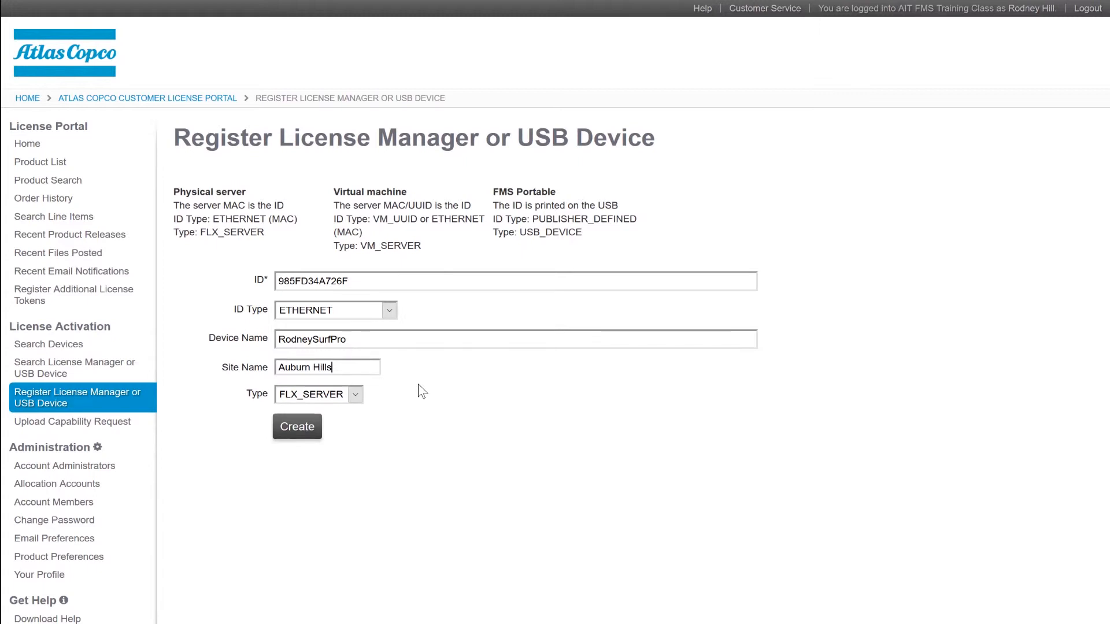
click(310, 439)
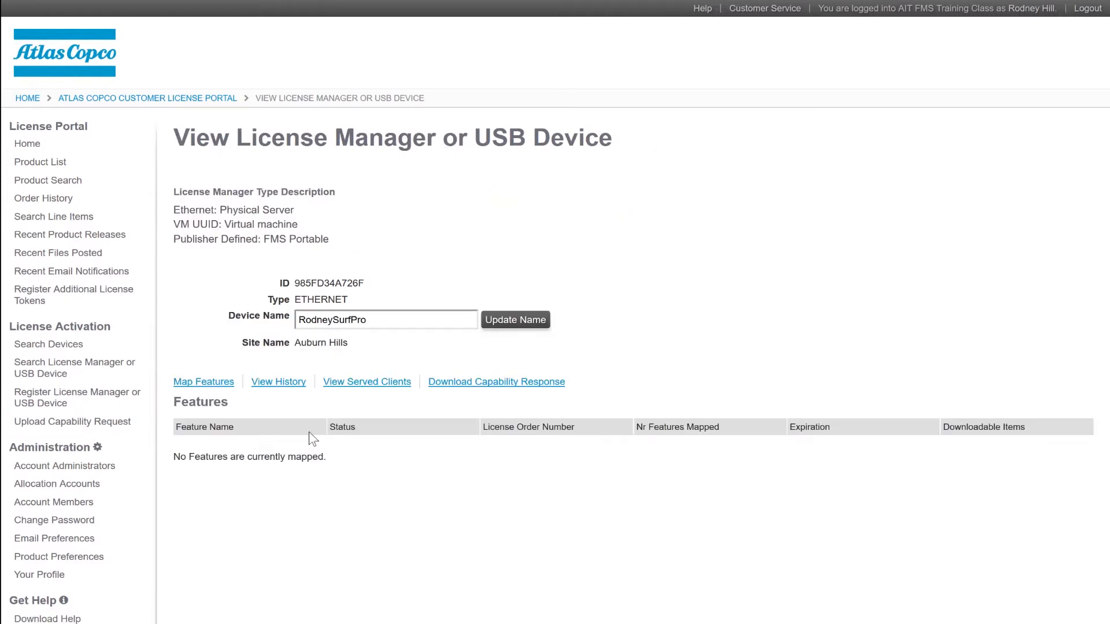
- Map 10 ToolsTalk 2 Line Manager 1 CC units and 1 SoftPLC unit to server 985FD34A726F
drag(377, 282, 295, 284)
click(365, 508)
click(205, 383)
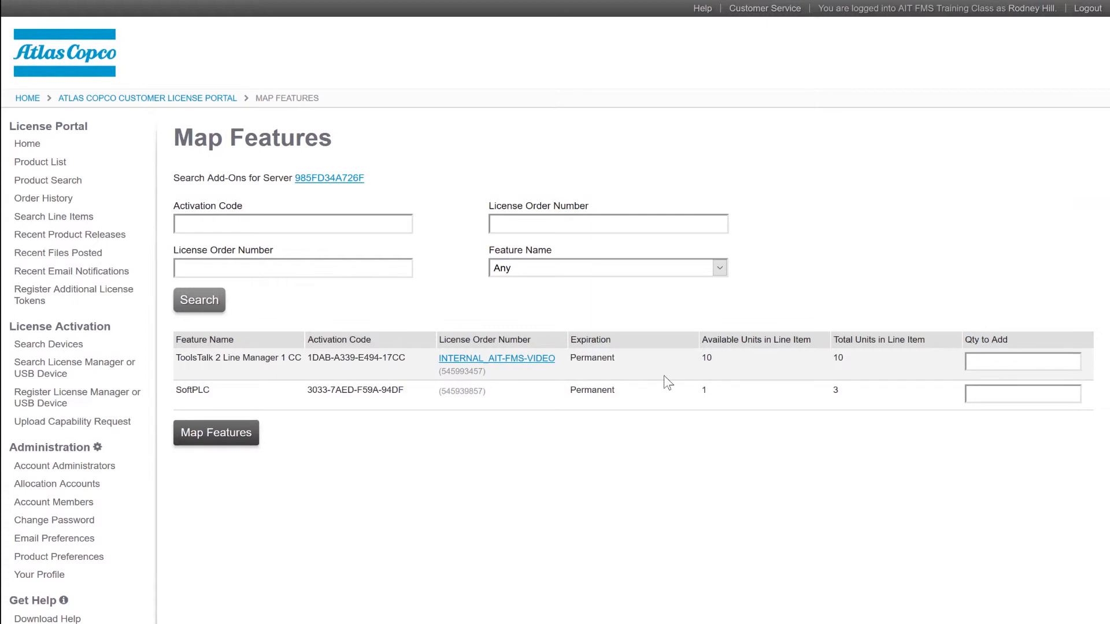
click(1021, 364)
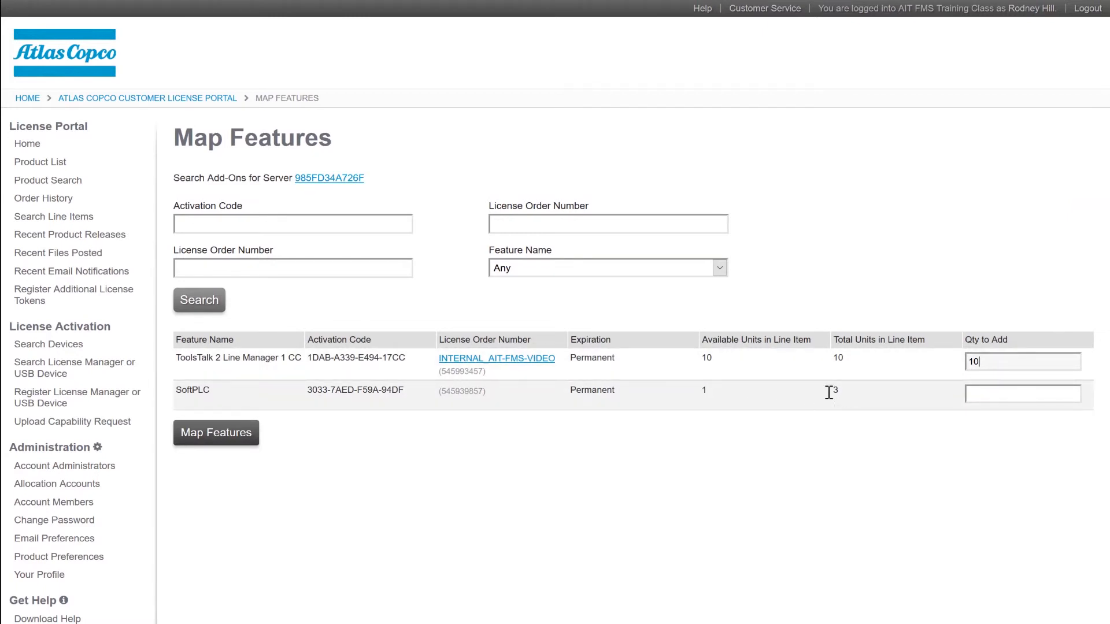
click(986, 394)
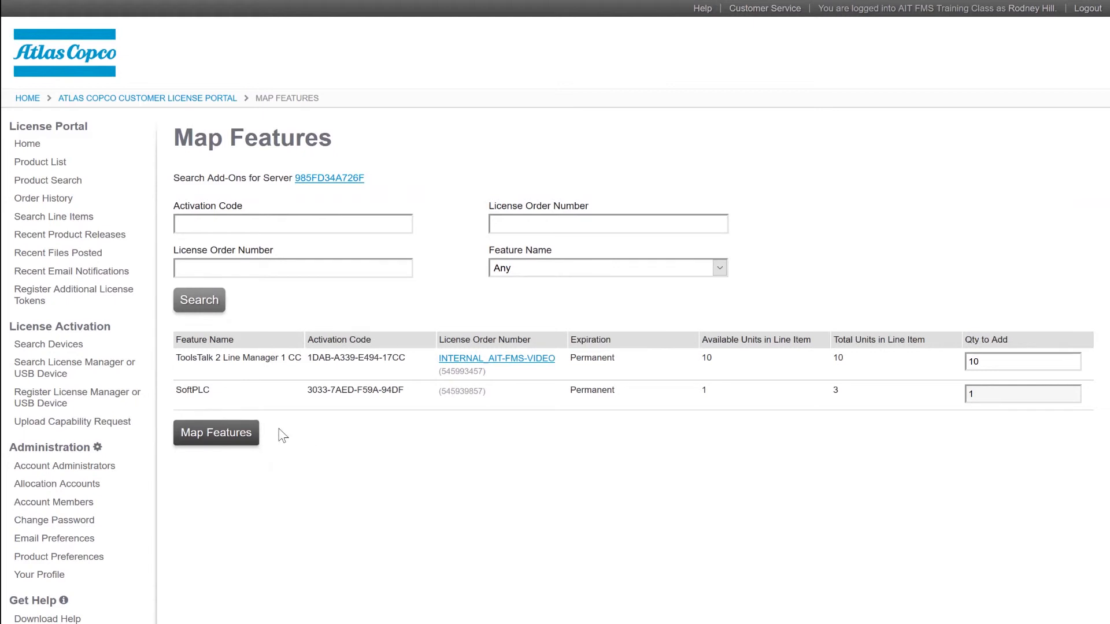
click(225, 439)
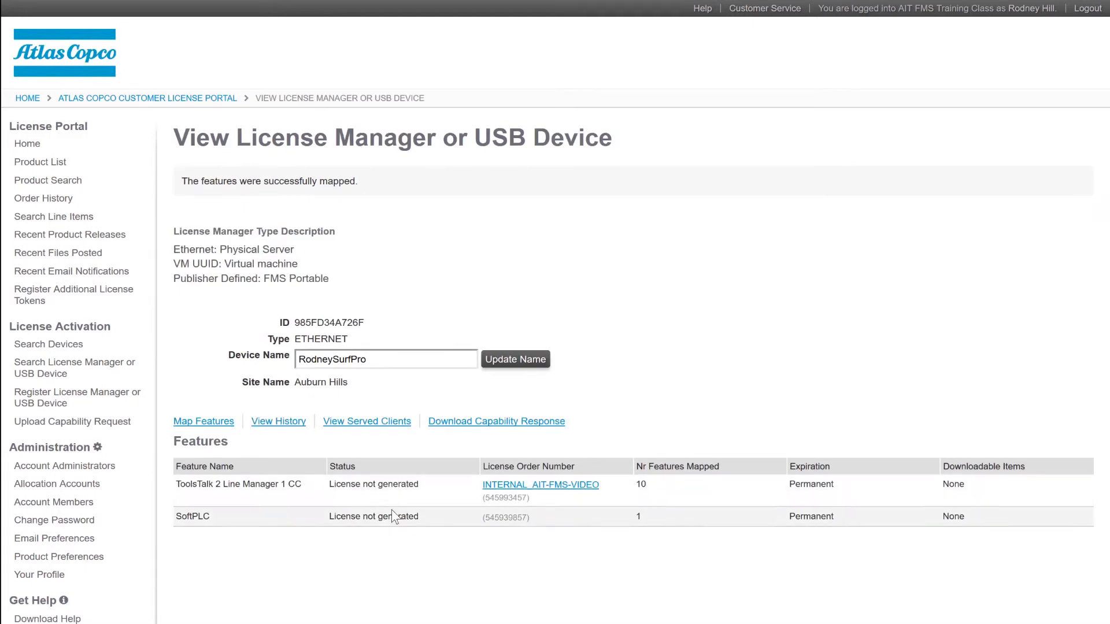
- Download and save the capability response file 985FD34A726F.bin
click(479, 424)
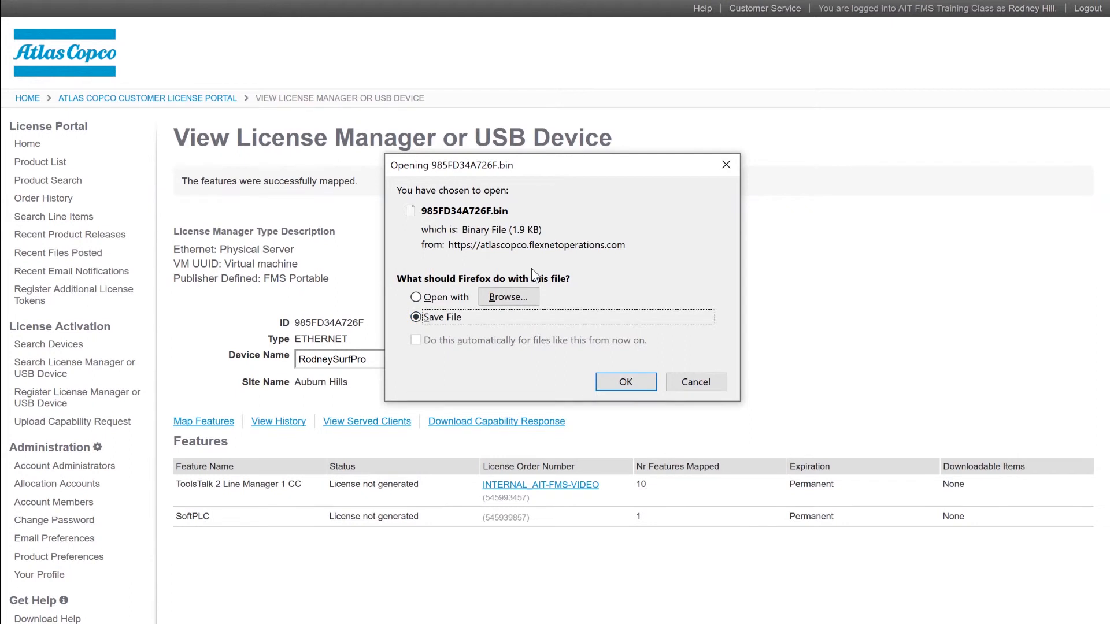
click(630, 384)
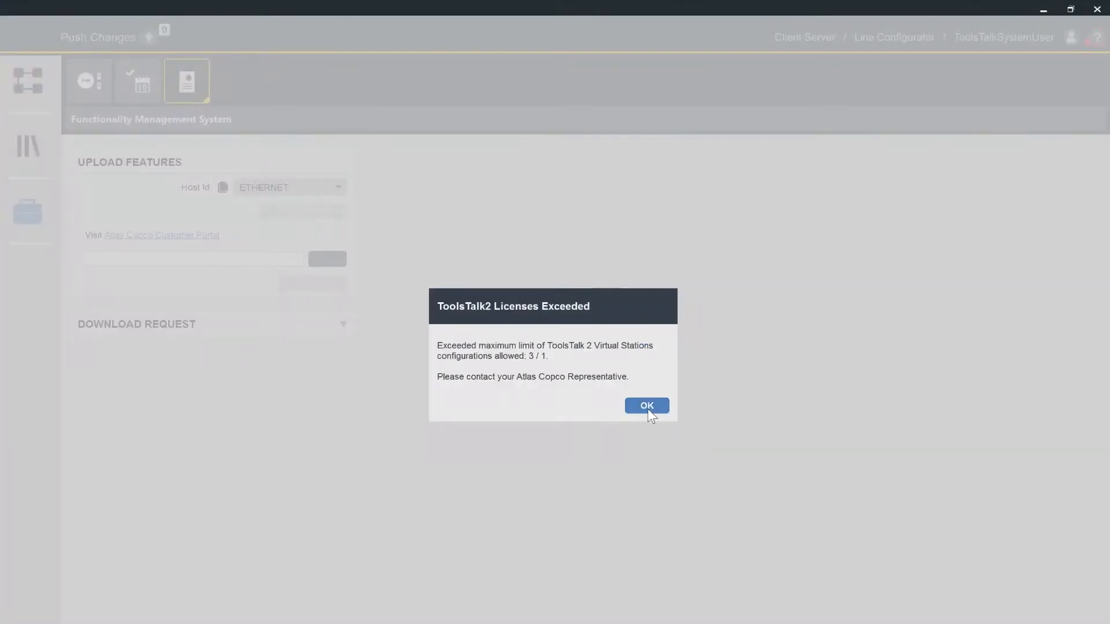
- Dismiss the licence warnings and choose host ID 985FD34A726F in Upload Features
click(644, 407)
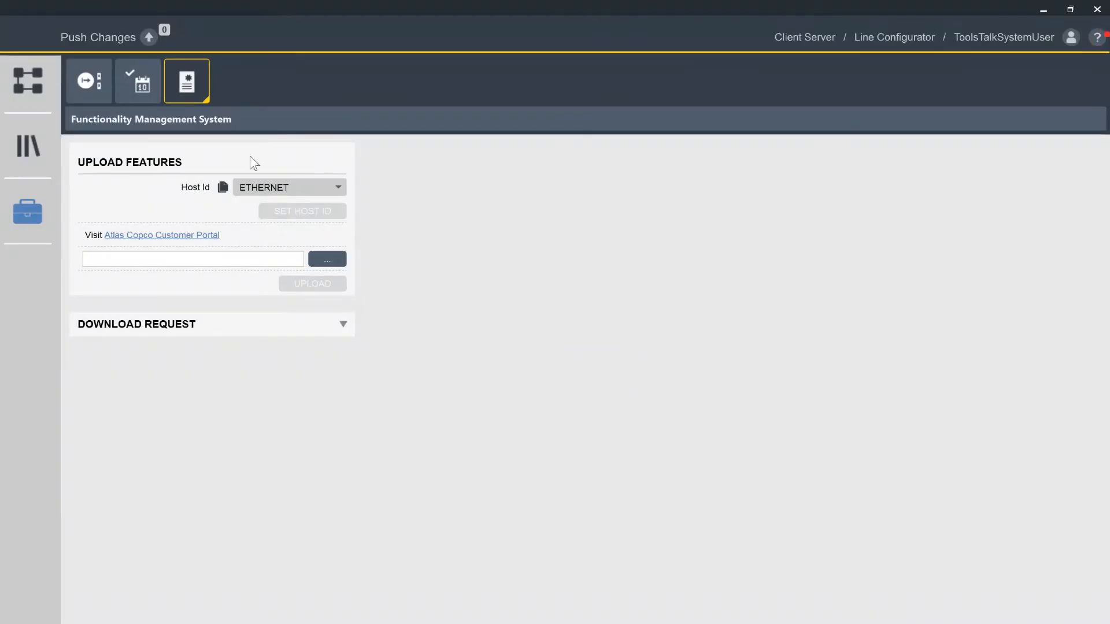
click(306, 186)
click(309, 255)
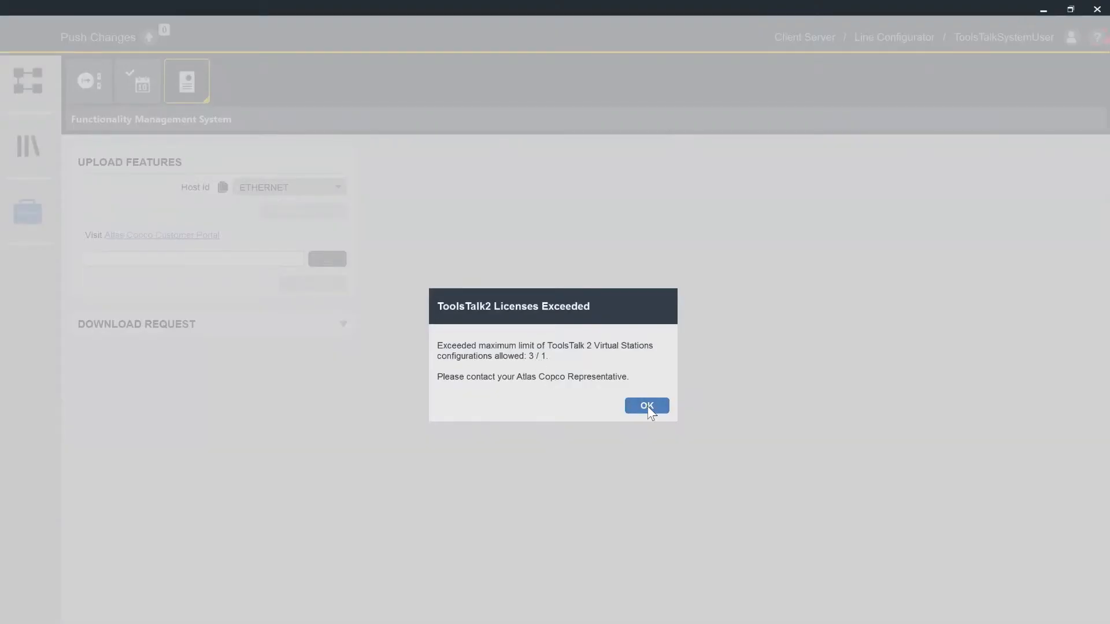
click(648, 407)
- Upload Downloads\985FD34A726F.bin as the licence file
click(339, 254)
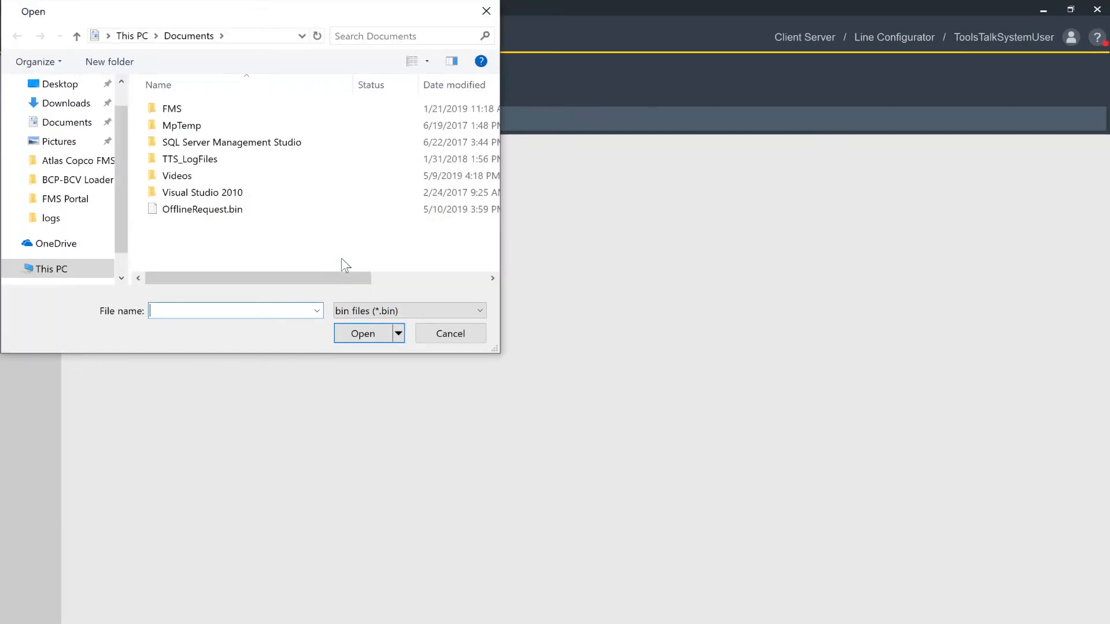
scroll(58, 116, up, 2)
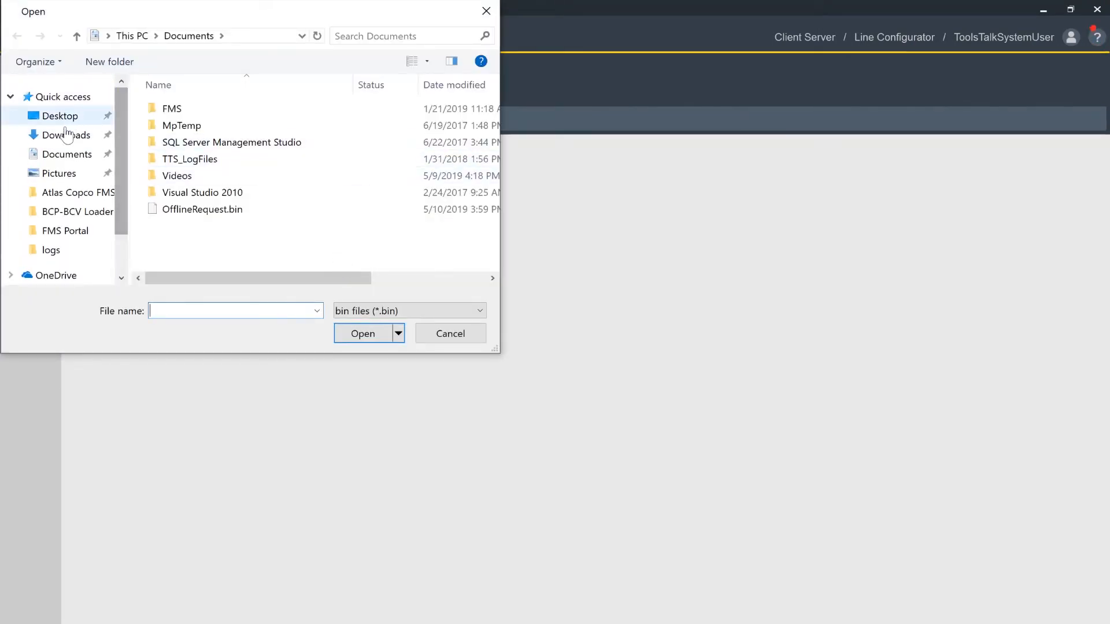
click(67, 134)
click(205, 112)
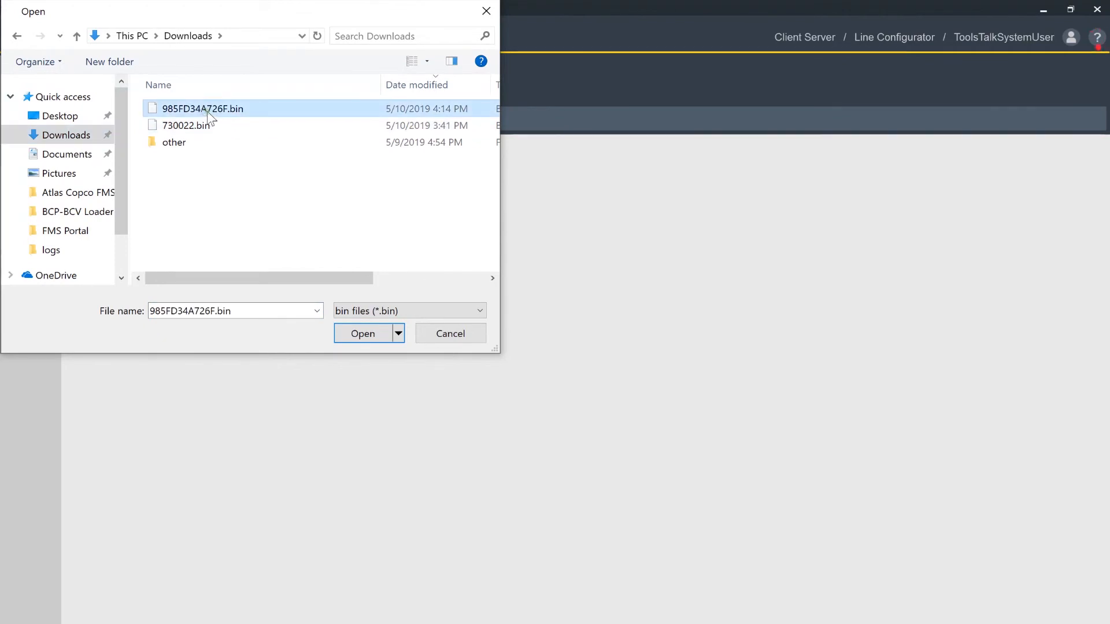
click(353, 338)
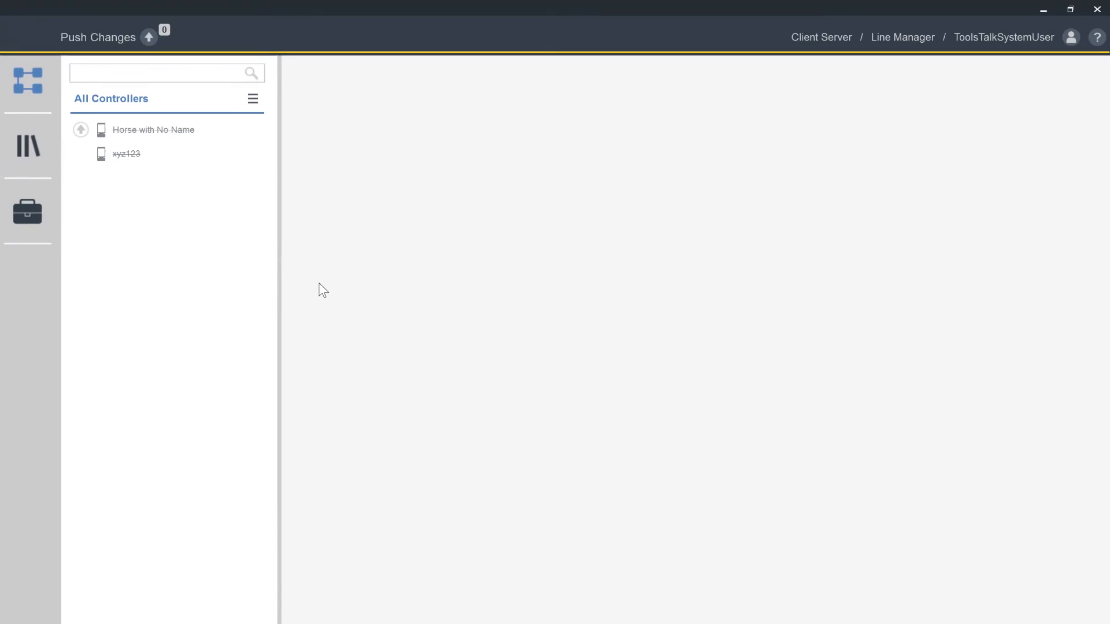
click(1097, 38)
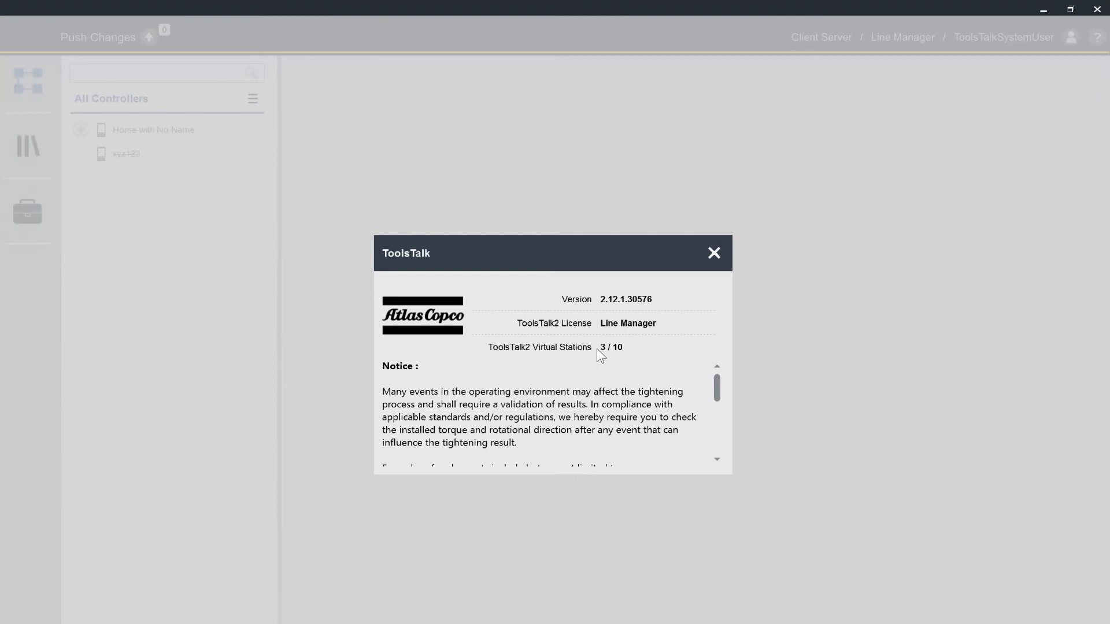
click(714, 255)
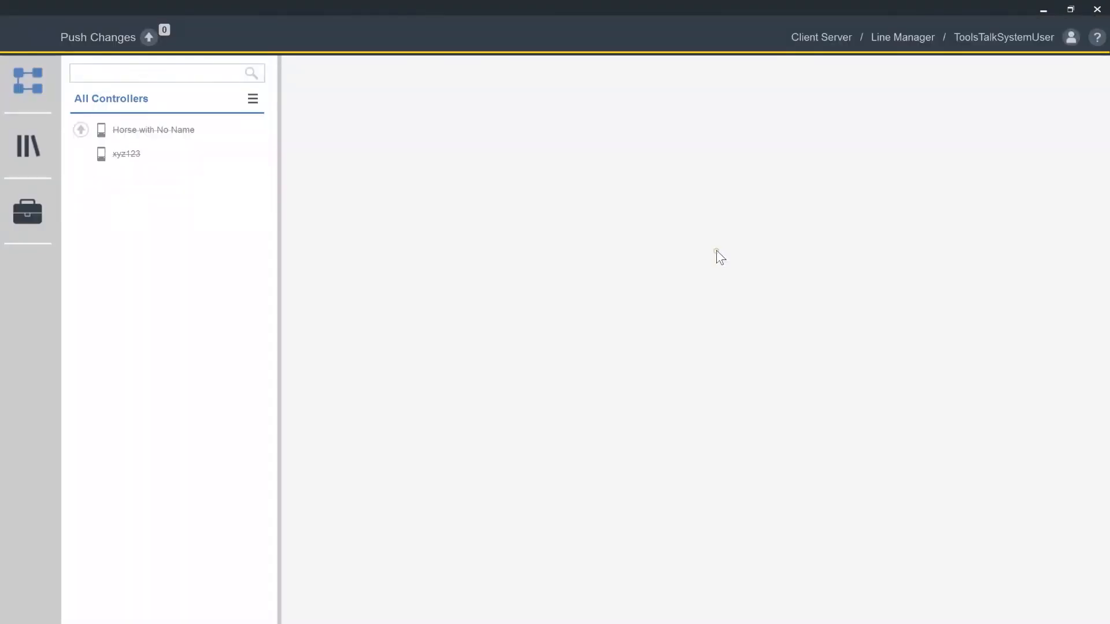
click(104, 151)
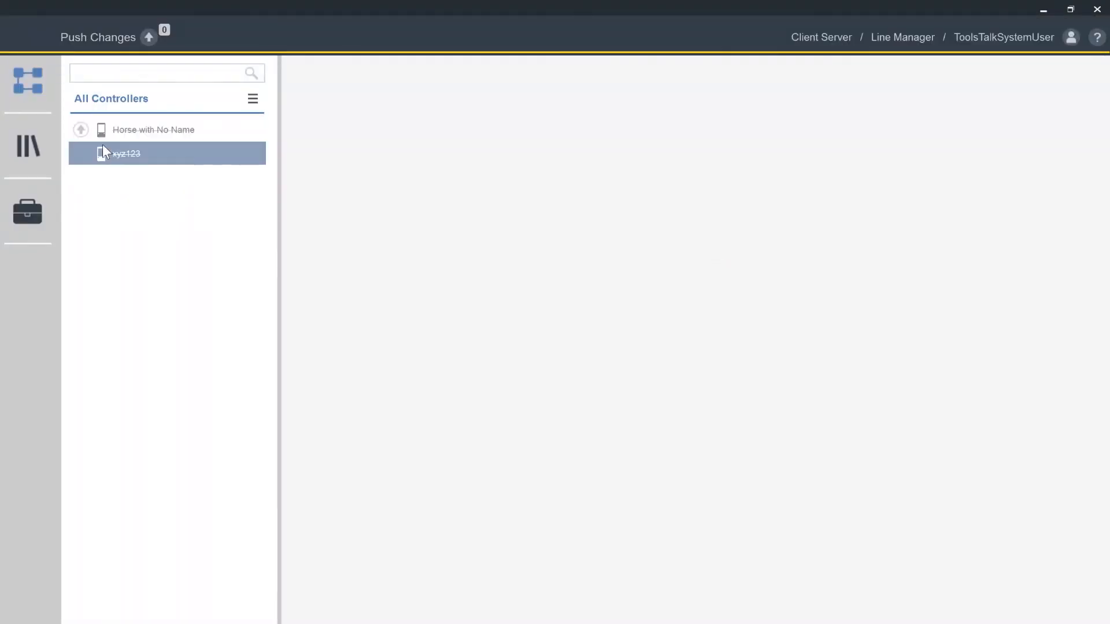
- Show the Functionality Management System's controller features, with one SoftPLC licence available
click(27, 212)
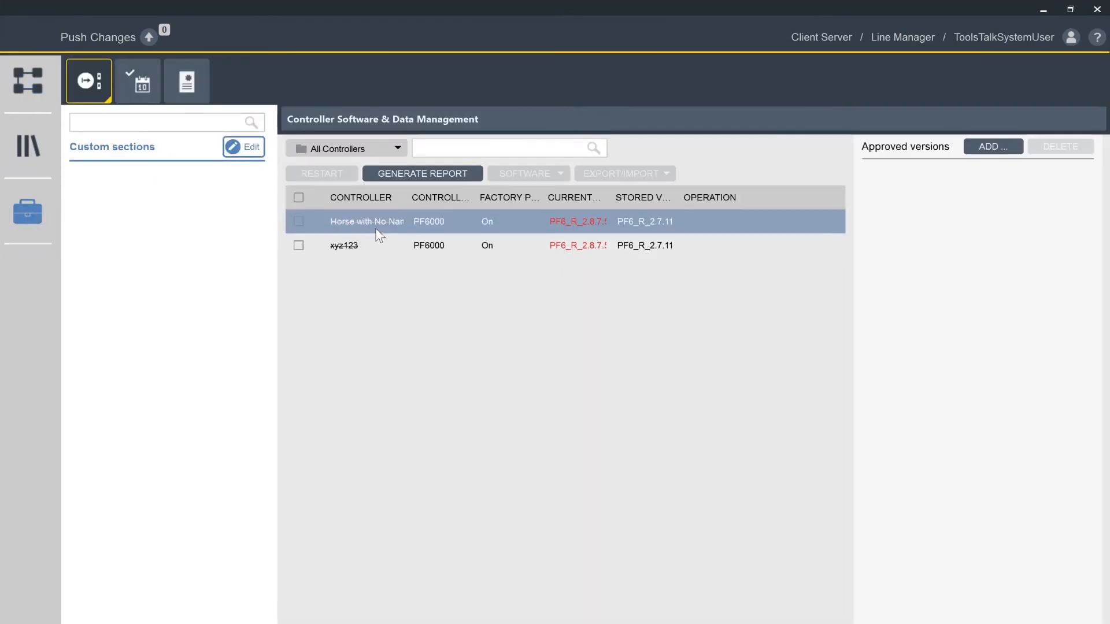
click(187, 84)
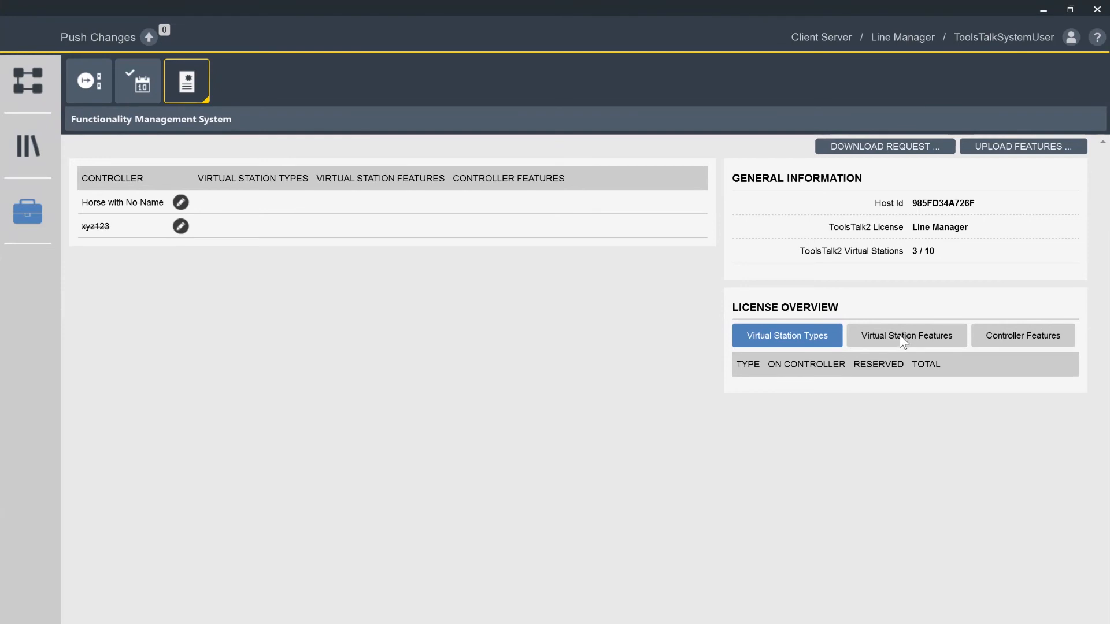
click(978, 335)
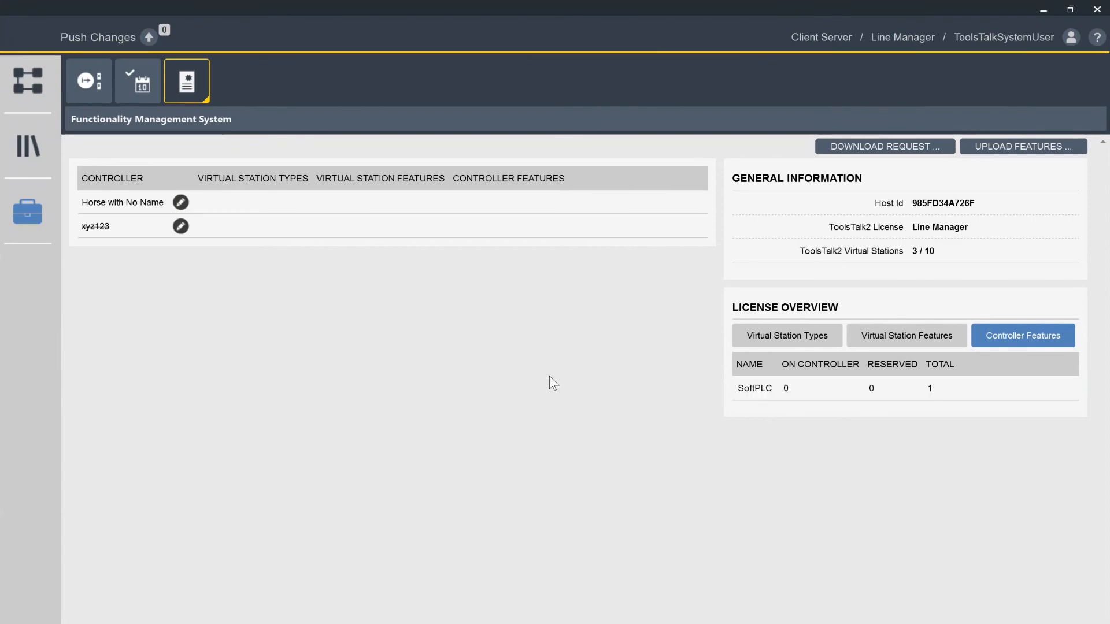
- Set the SoftPLC count to 1 for controller 'Horse with No Name' and confirm
click(181, 202)
click(420, 295)
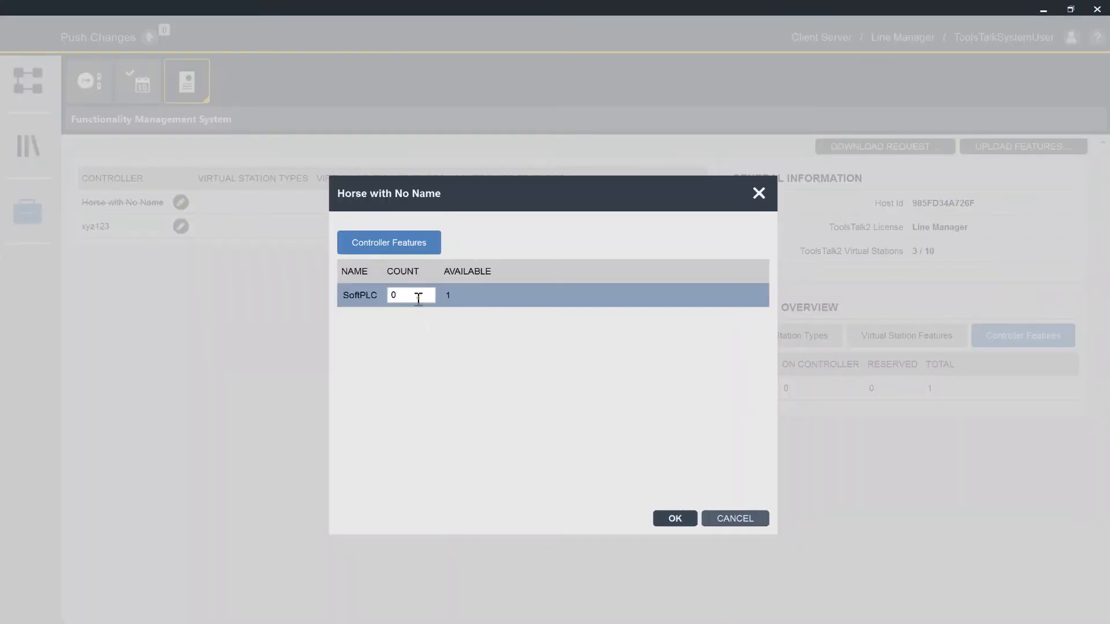
text(1)
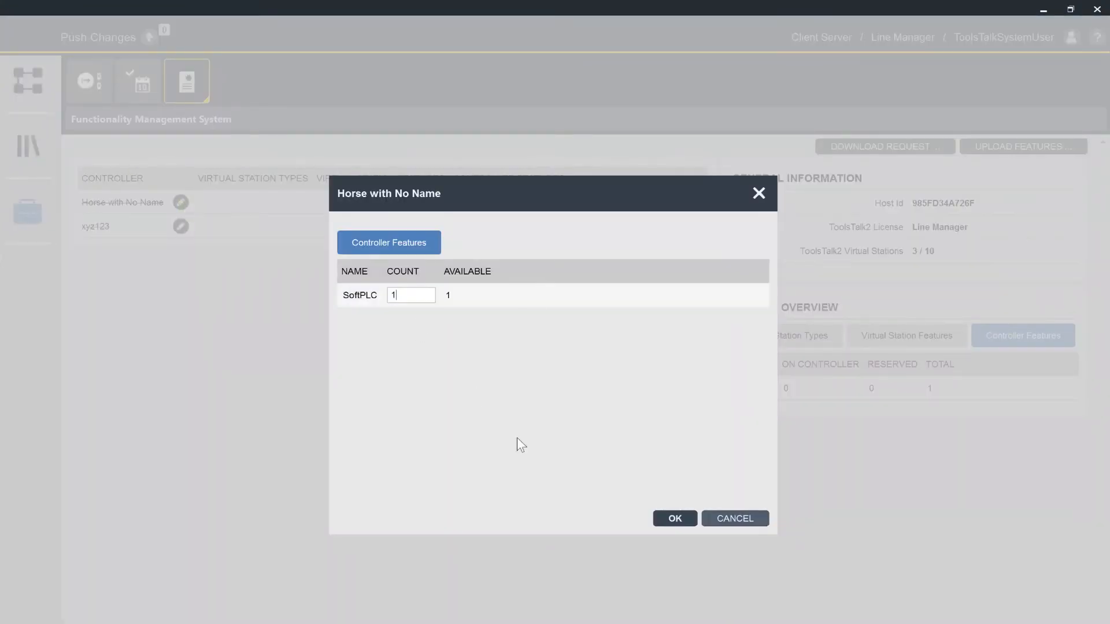
click(675, 519)
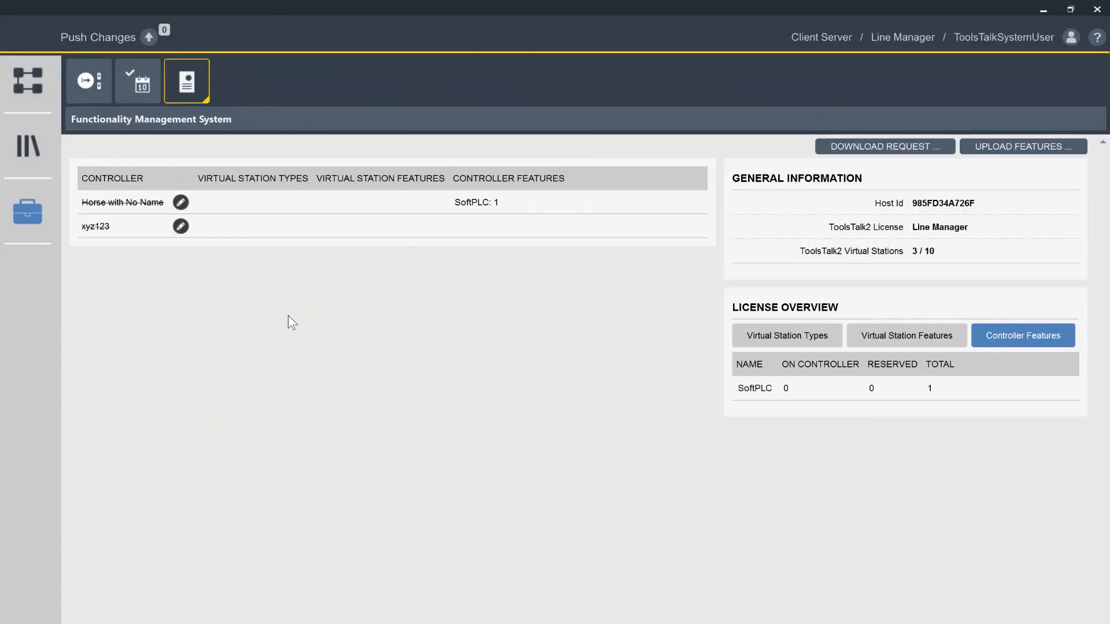